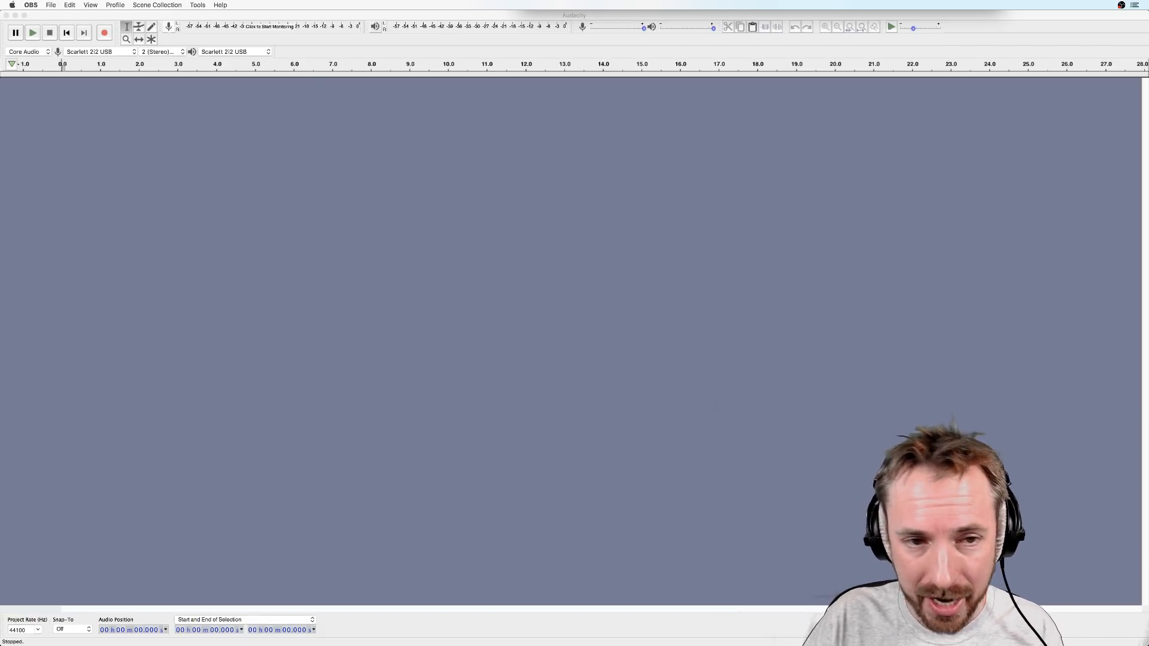
# Record a new stereo voice track about 11 seconds long.
pyautogui.click(168, 37)
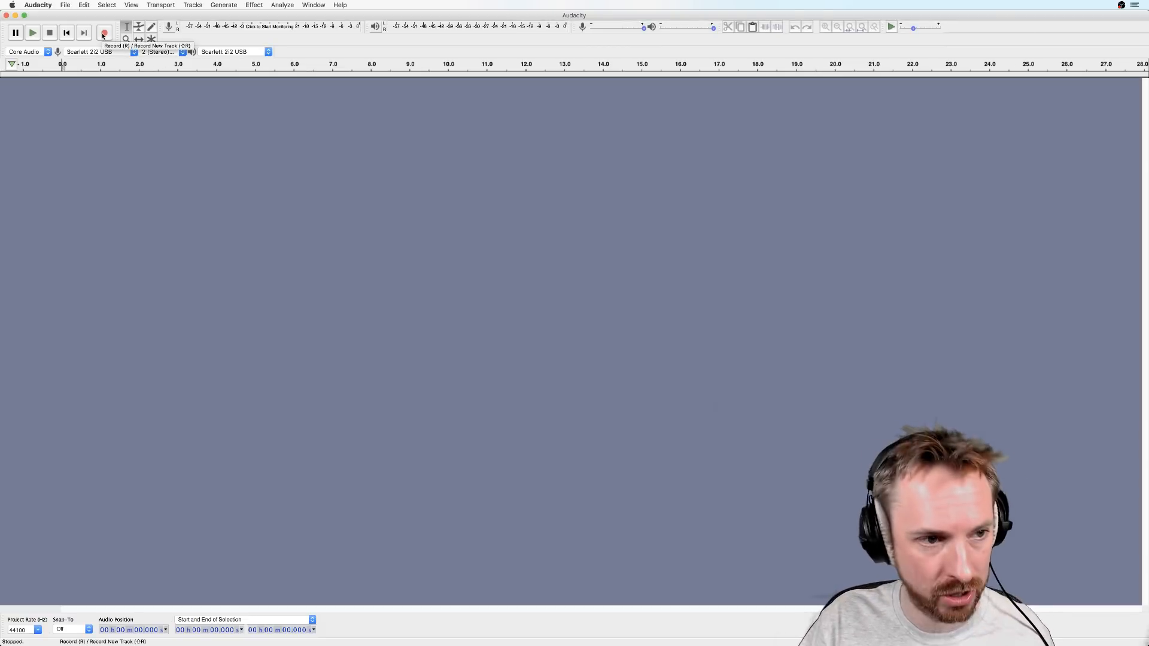
pyautogui.click(103, 34)
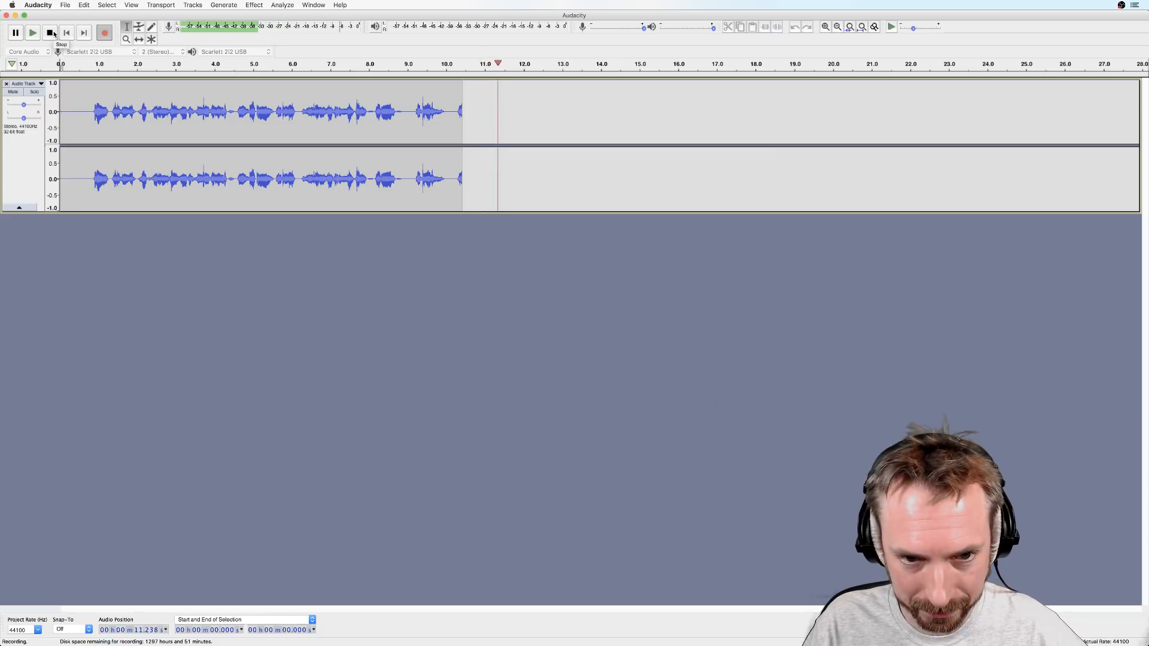
pyautogui.click(51, 33)
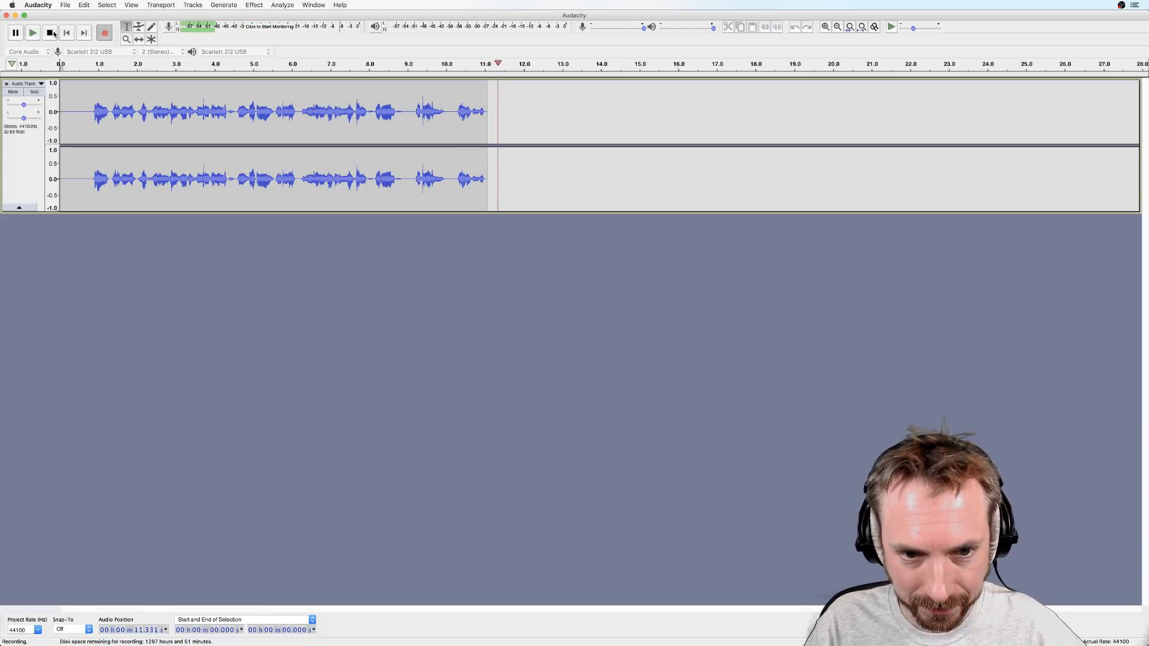
# Play back the start of the recorded voice to check how it sounds.
pyautogui.click(88, 74)
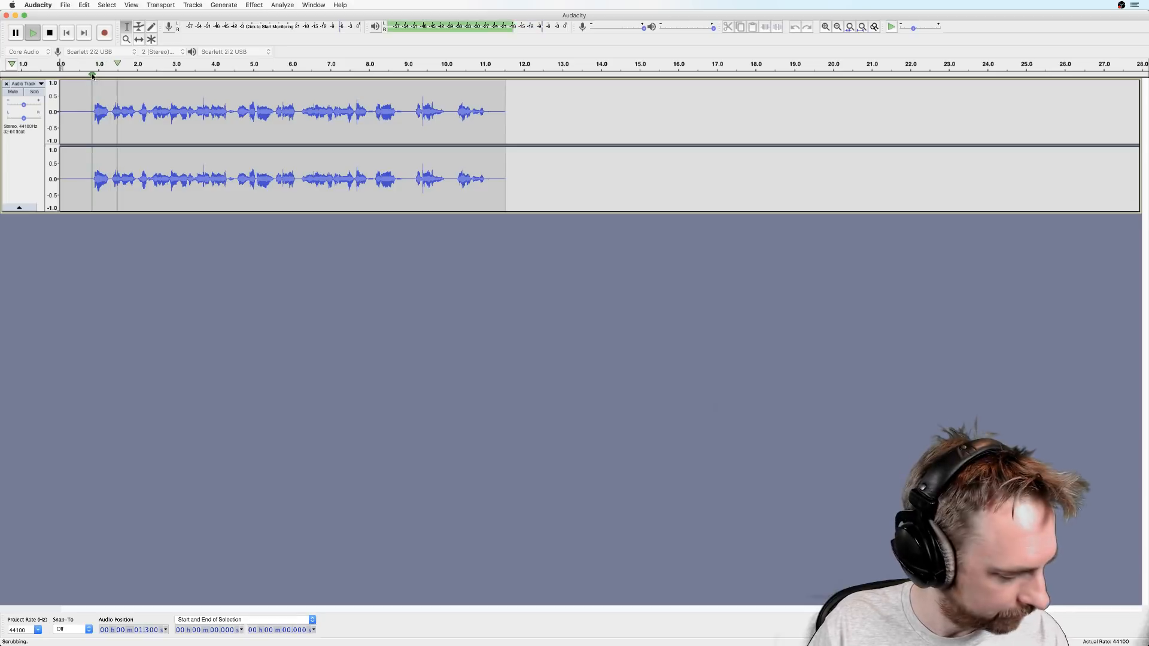
pyautogui.press('space')
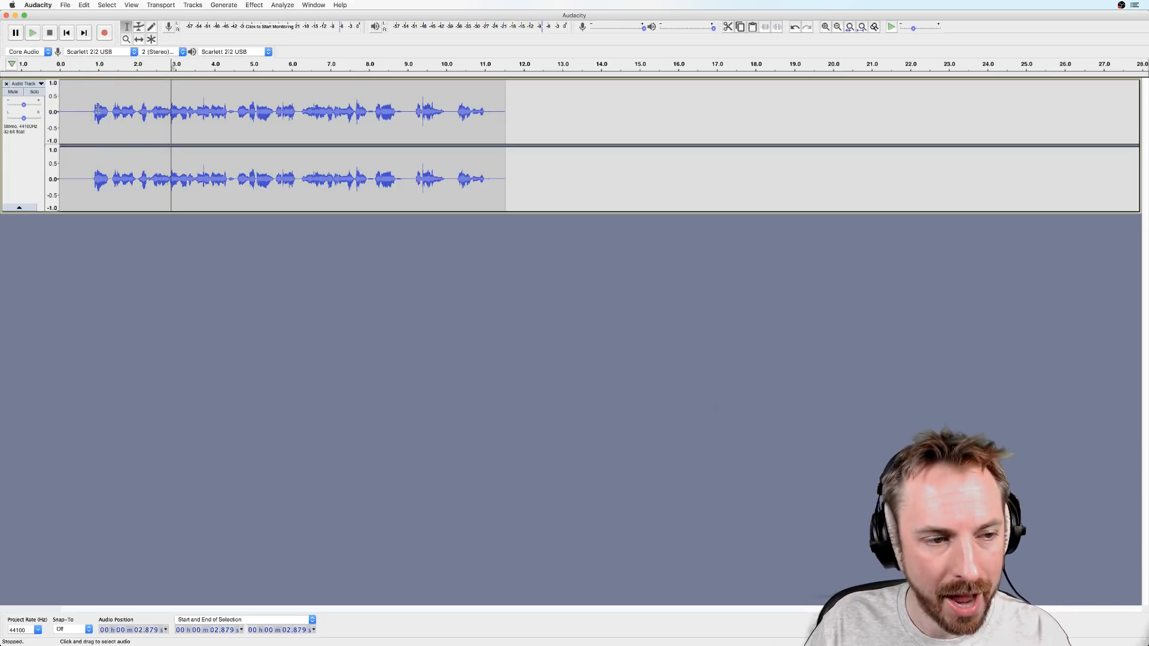
pyautogui.click(91, 73)
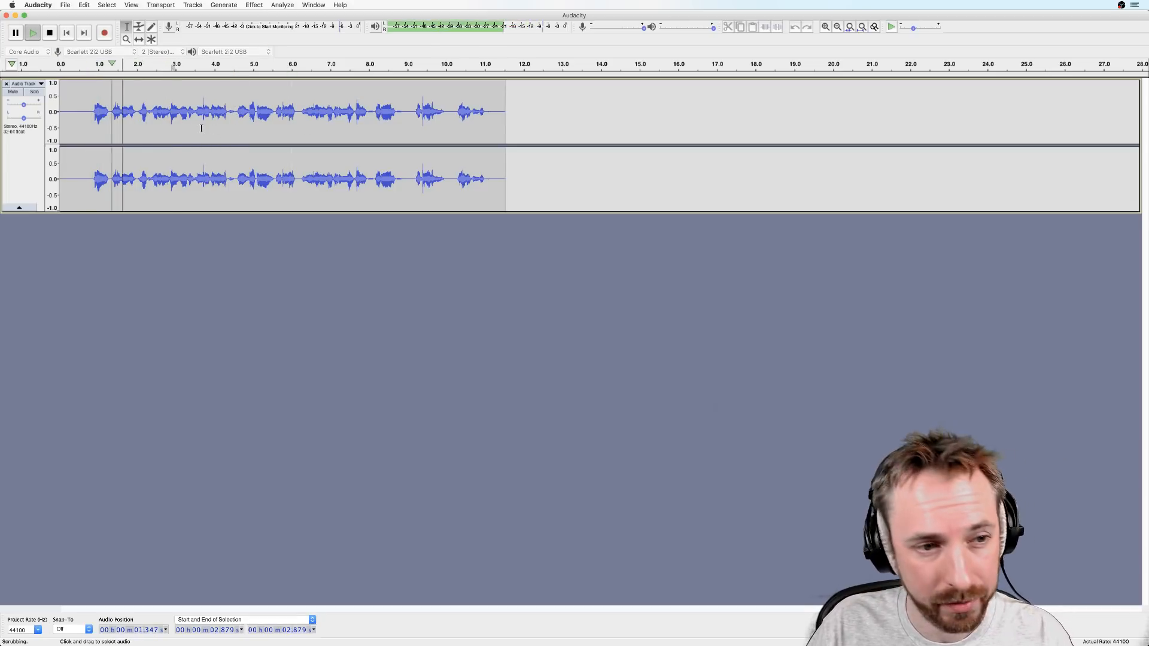
pyautogui.press('space')
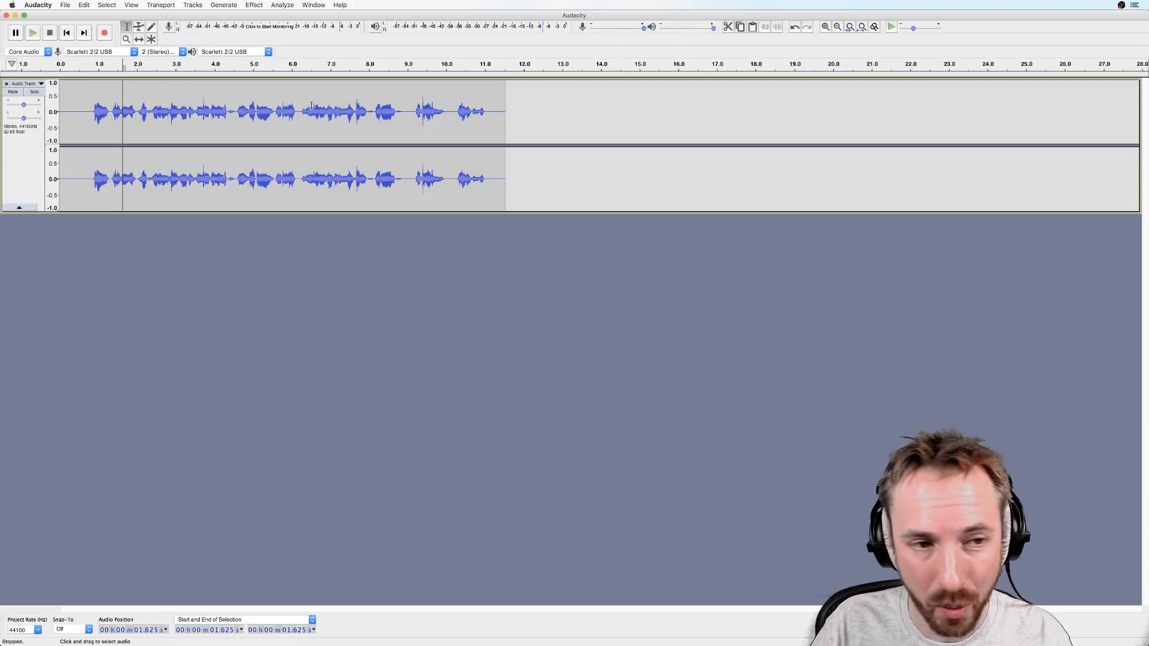
pyautogui.click(252, 5)
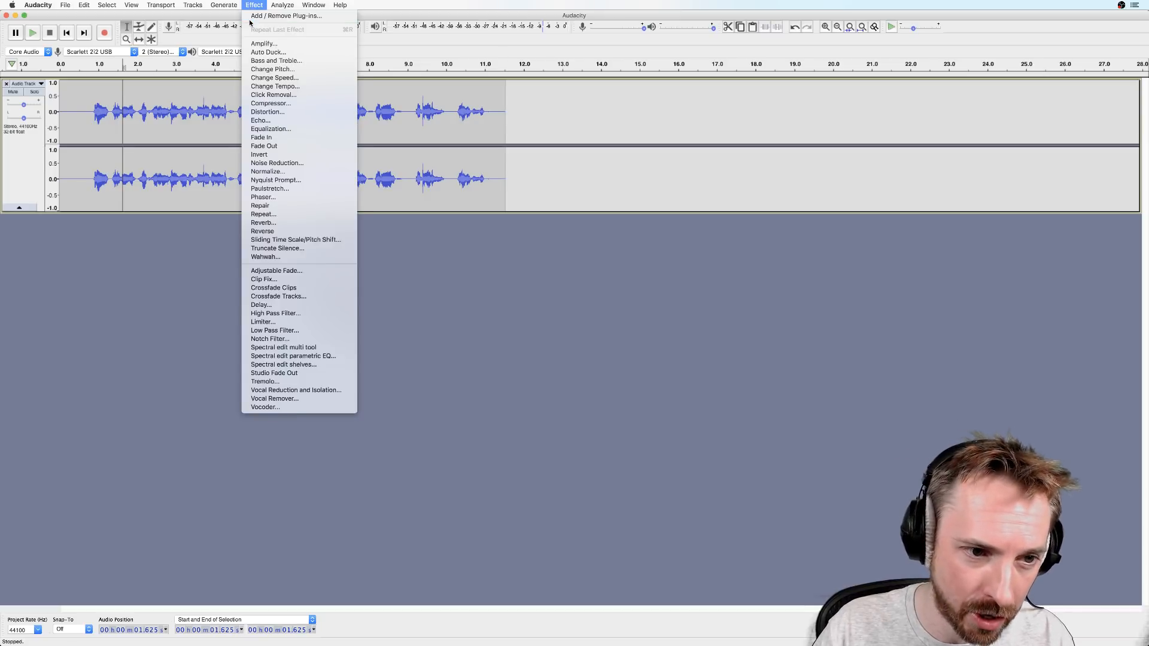
pyautogui.click(270, 129)
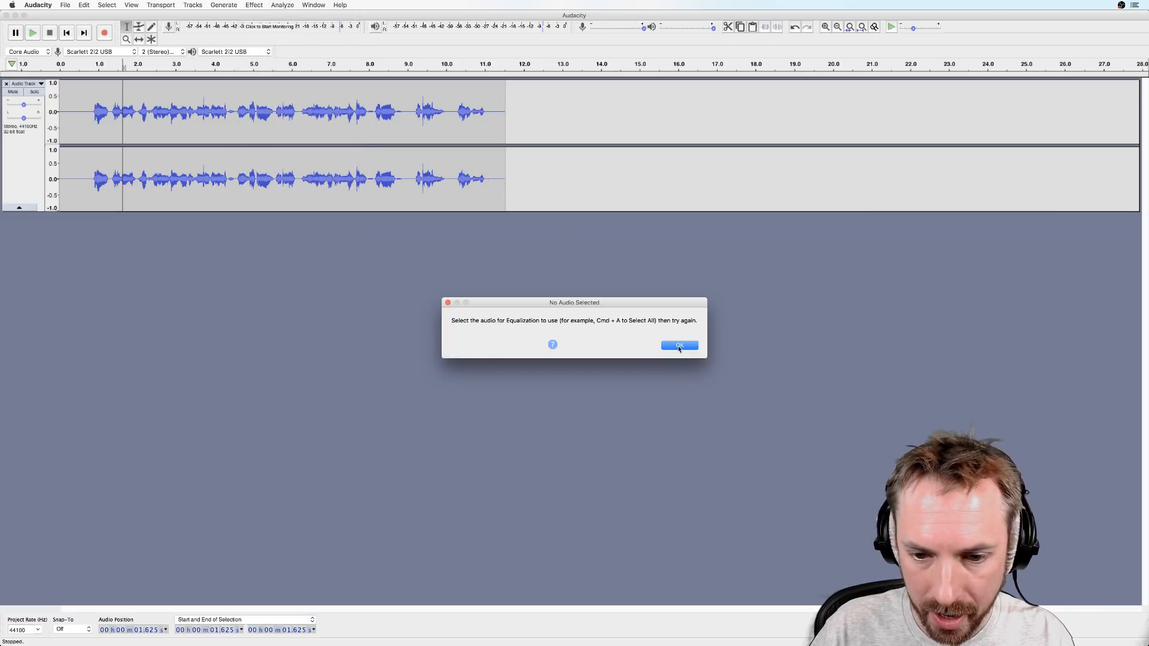
pyautogui.click(679, 346)
# Select the spoken audio from about 0.86 to 11.16 seconds and open the Equalization effect for it.
pyautogui.click(93, 112)
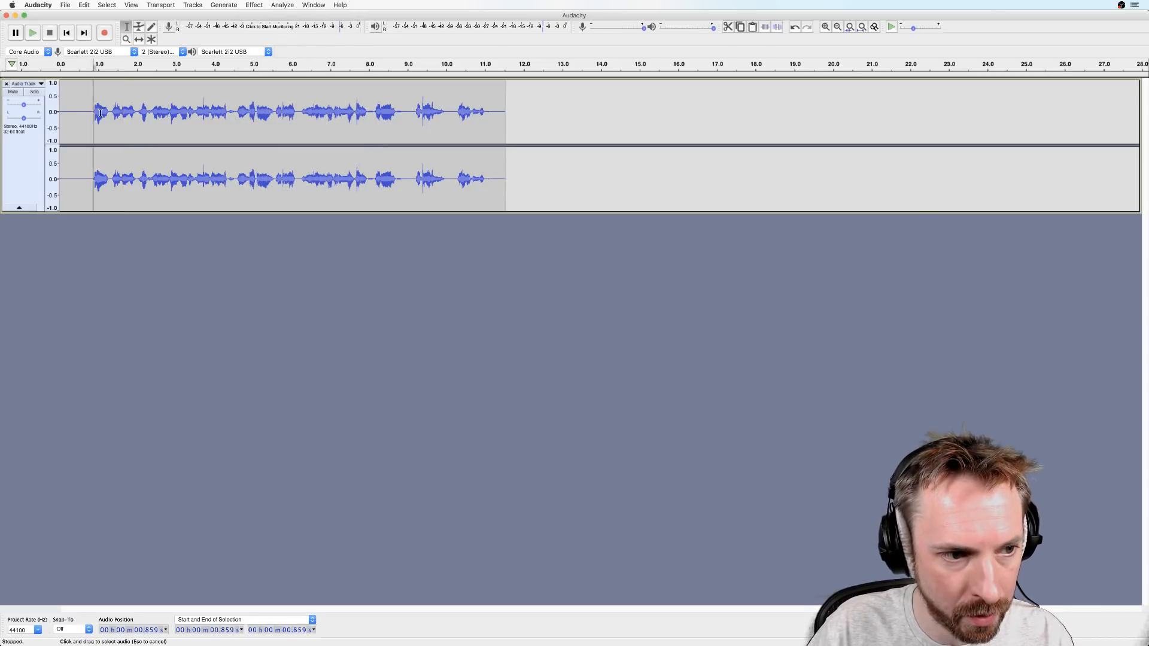
pyautogui.moveTo(100, 112); pyautogui.dragTo(490, 95)
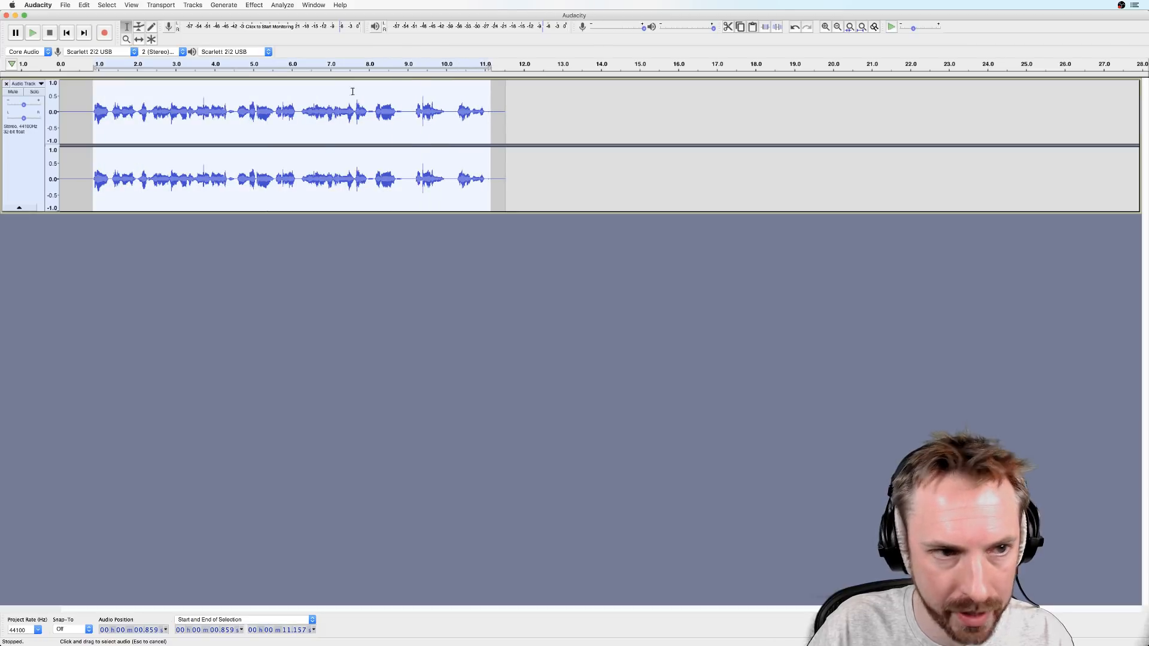
pyautogui.click(253, 5)
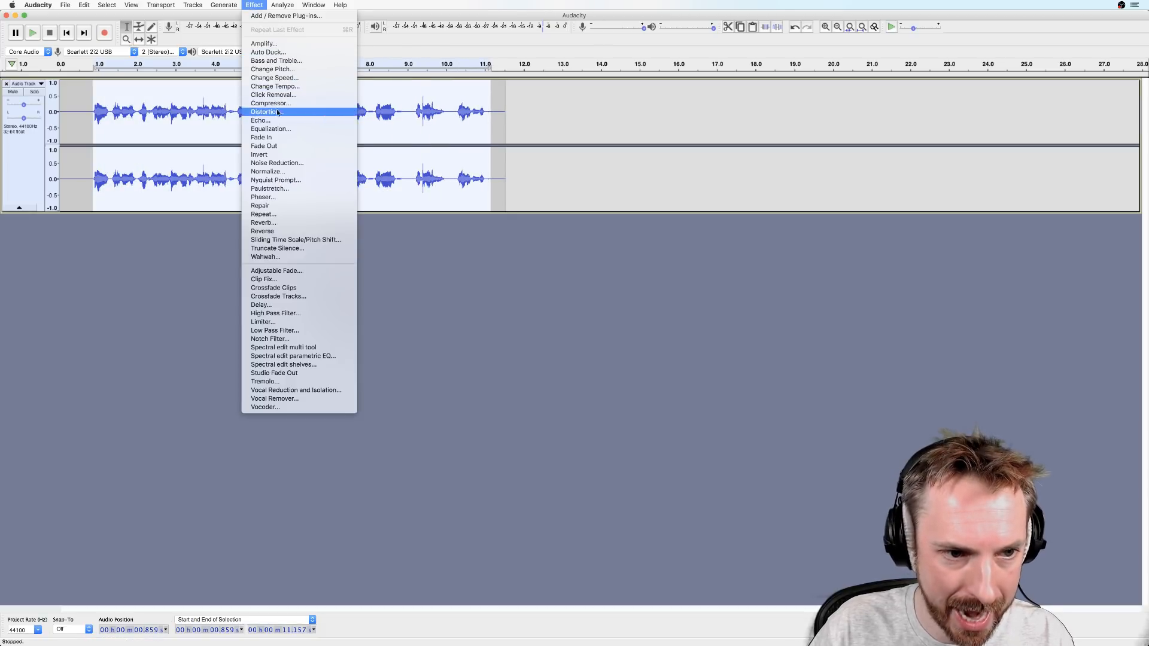
pyautogui.click(277, 128)
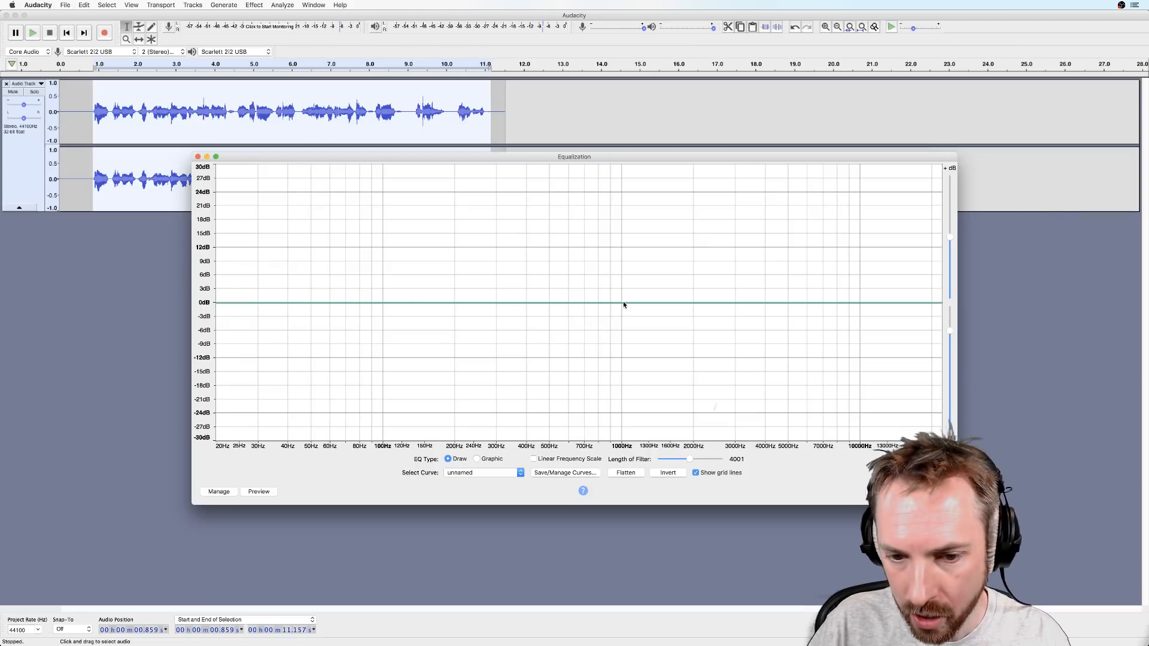
# Draw a band-pass curve flat at 0 dB from about 400 to 2000 Hz, falling to -30 dB near 300 and 7000 Hz, and preview it.
pyautogui.moveTo(623, 305)
pyautogui.mouseDown()
pyautogui.moveTo(626, 285)
pyautogui.moveTo(617, 305)
pyautogui.moveTo(495, 302)
pyautogui.moveTo(526, 290)
pyautogui.moveTo(538, 252)
pyautogui.moveTo(672, 249)
pyautogui.moveTo(704, 252)
pyautogui.moveTo(715, 300)
pyautogui.mouseUp()
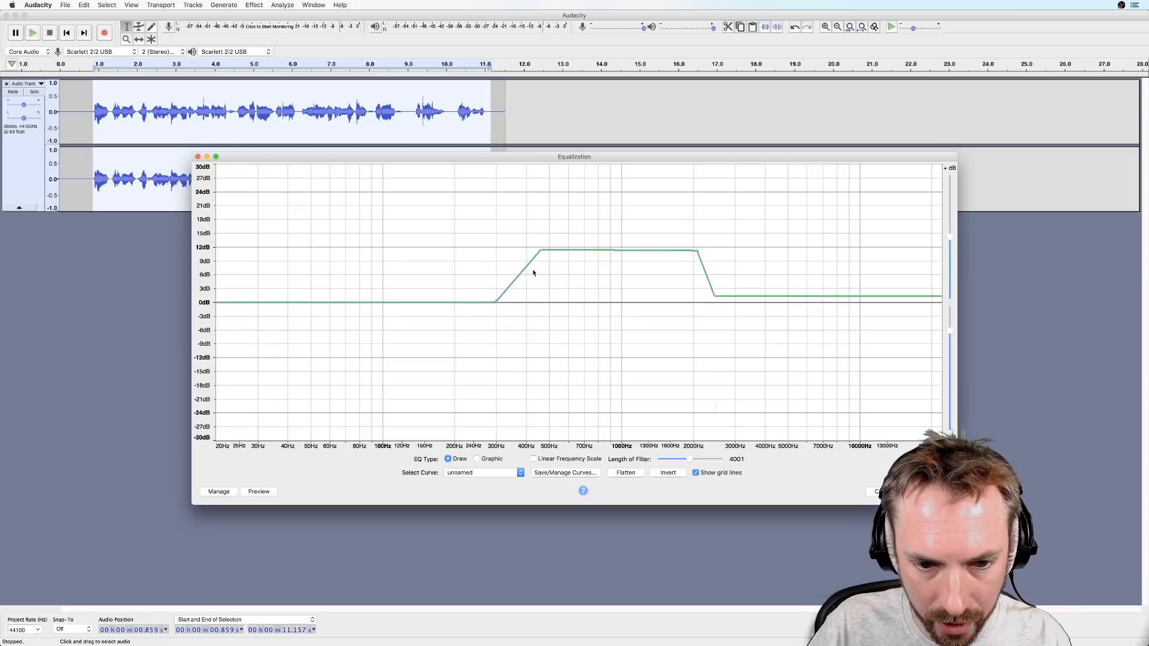
pyautogui.moveTo(541, 251); pyautogui.dragTo(524, 304)
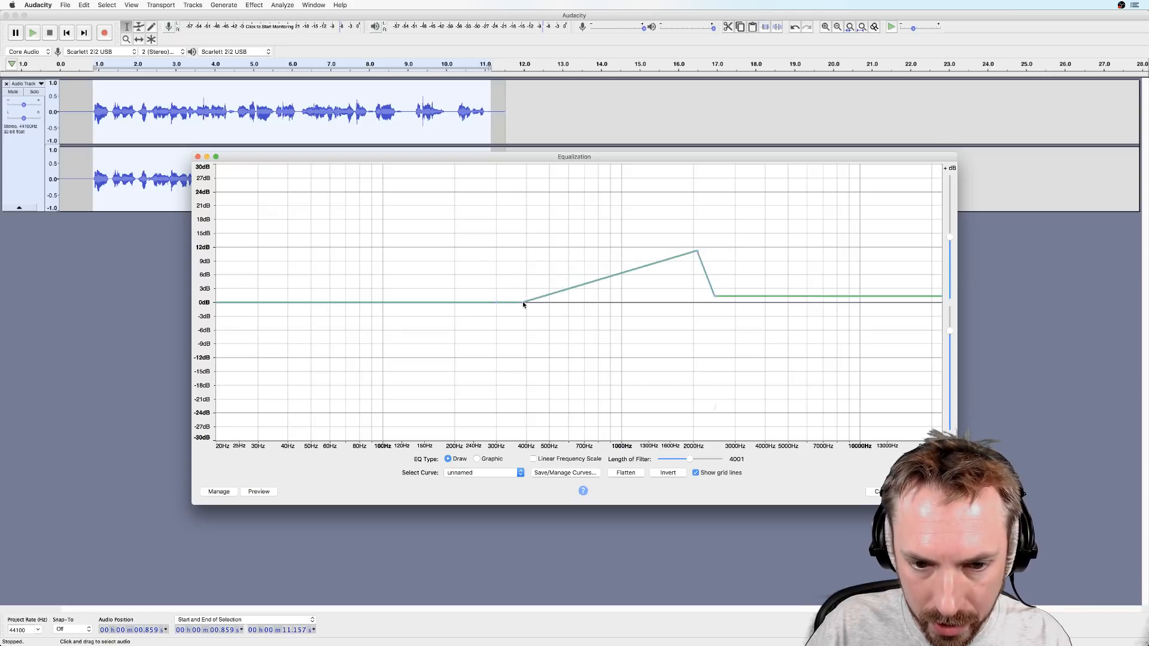
pyautogui.moveTo(698, 253); pyautogui.dragTo(566, 302)
pyautogui.moveTo(495, 307)
pyautogui.mouseDown()
pyautogui.moveTo(450, 436)
pyautogui.moveTo(486, 458)
pyautogui.moveTo(495, 443)
pyautogui.mouseUp()
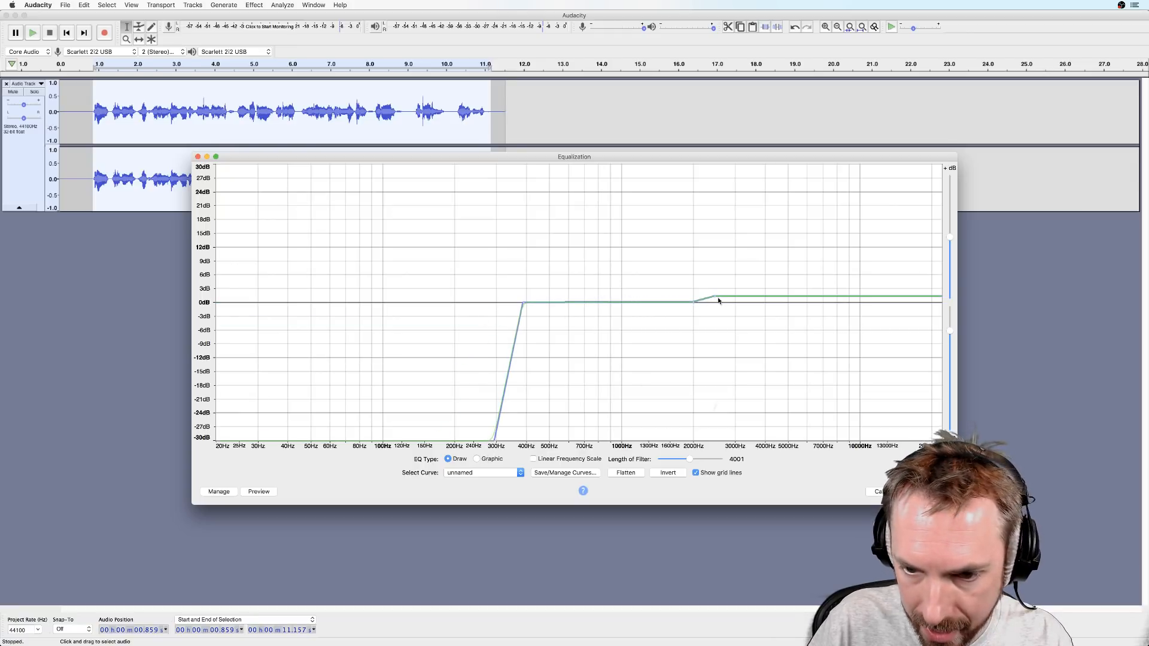
pyautogui.moveTo(716, 299)
pyautogui.mouseDown()
pyautogui.moveTo(778, 380)
pyautogui.moveTo(795, 436)
pyautogui.moveTo(778, 303)
pyautogui.moveTo(822, 441)
pyautogui.mouseUp()
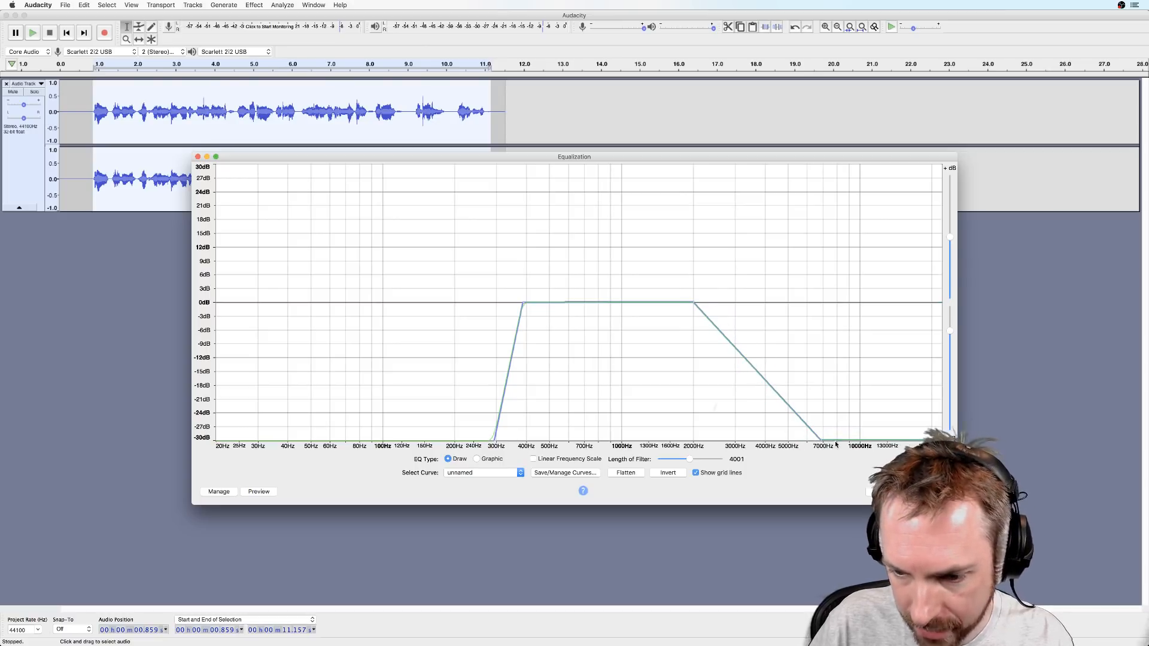
pyautogui.click(258, 492)
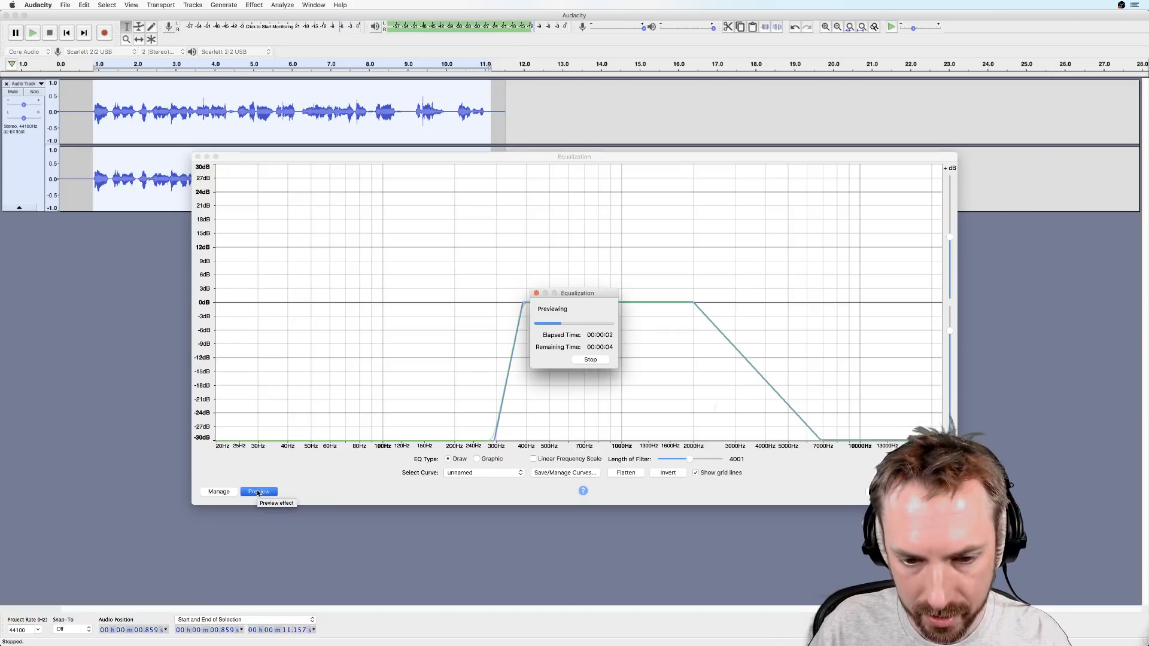
pyautogui.click(589, 360)
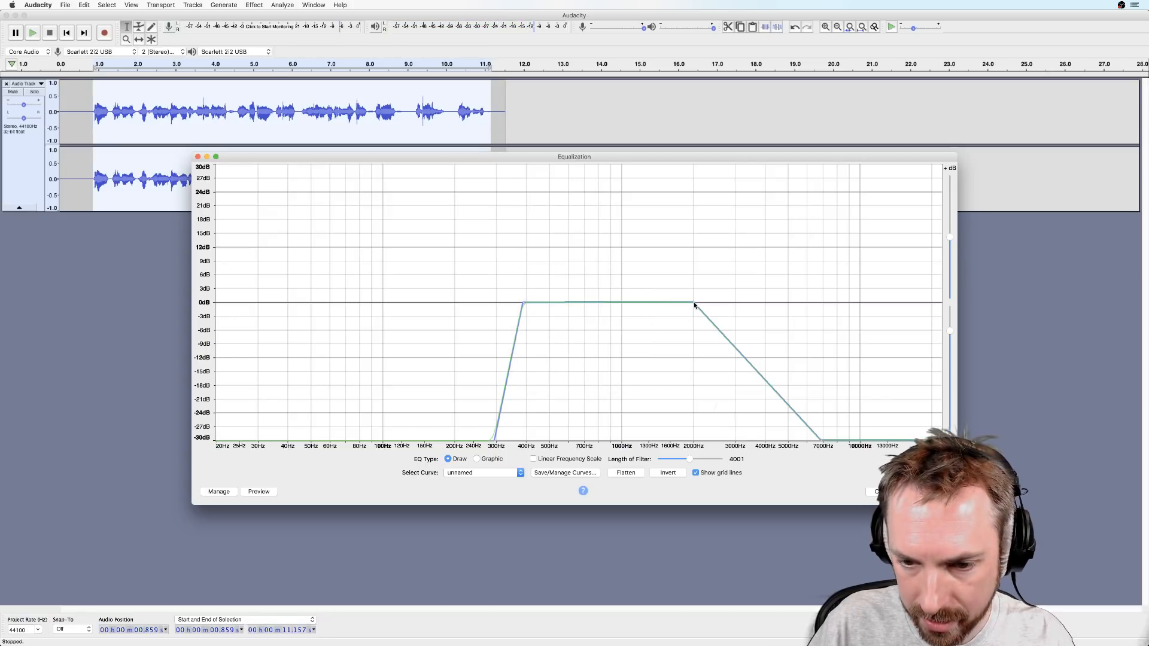
# Extend the flat section near 0 dB up to a steep cutoff at about 7000 Hz and preview the sound.
pyautogui.moveTo(694, 301); pyautogui.dragTo(856, 298)
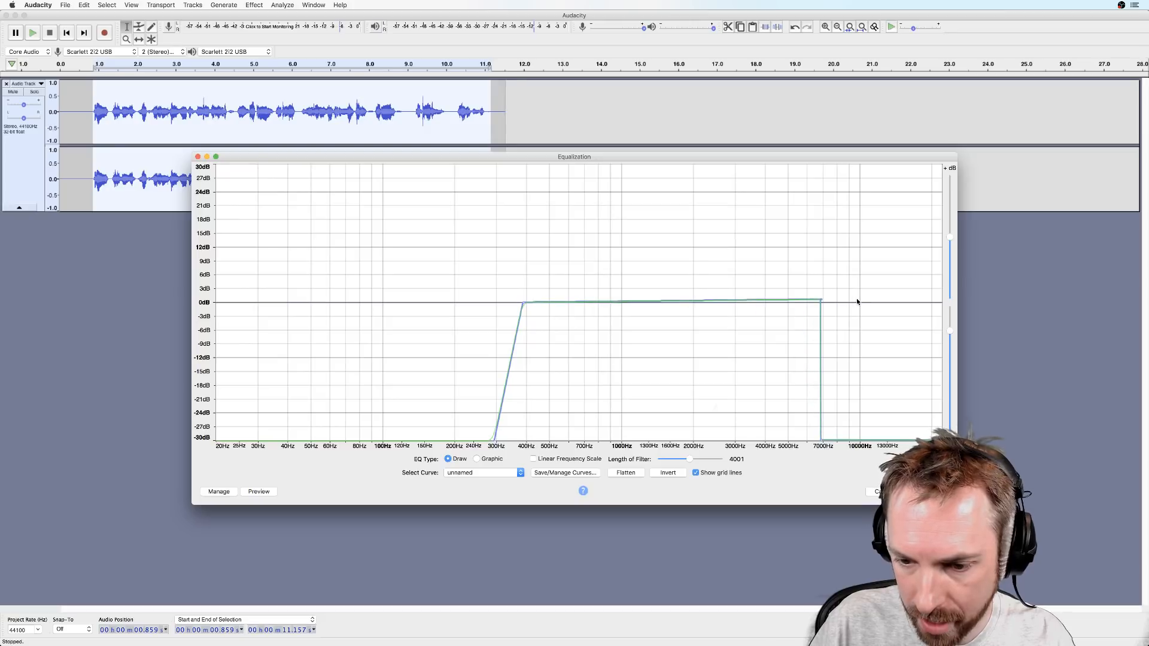
pyautogui.click(258, 491)
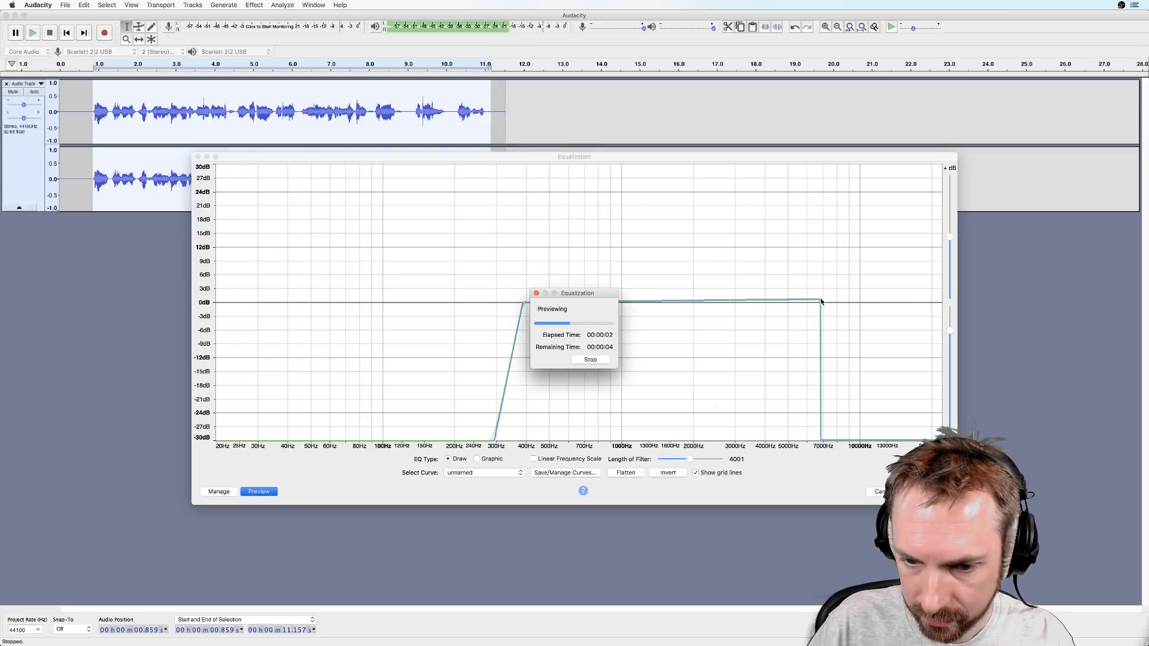
pyautogui.click(589, 360)
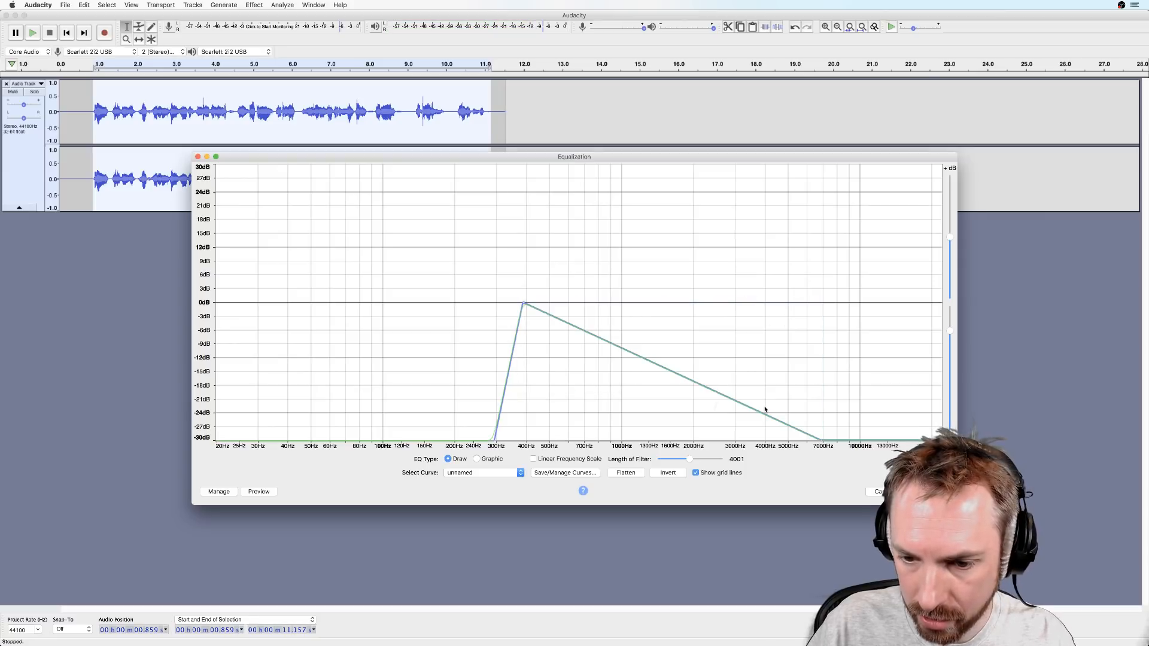
# Shape a jagged boost between about 3200 and 6500 Hz, with peaks near 3500, 4000 and 5000 Hz up to about 18 dB, and preview it.
pyautogui.moveTo(764, 410); pyautogui.dragTo(801, 247)
pyautogui.click(768, 288)
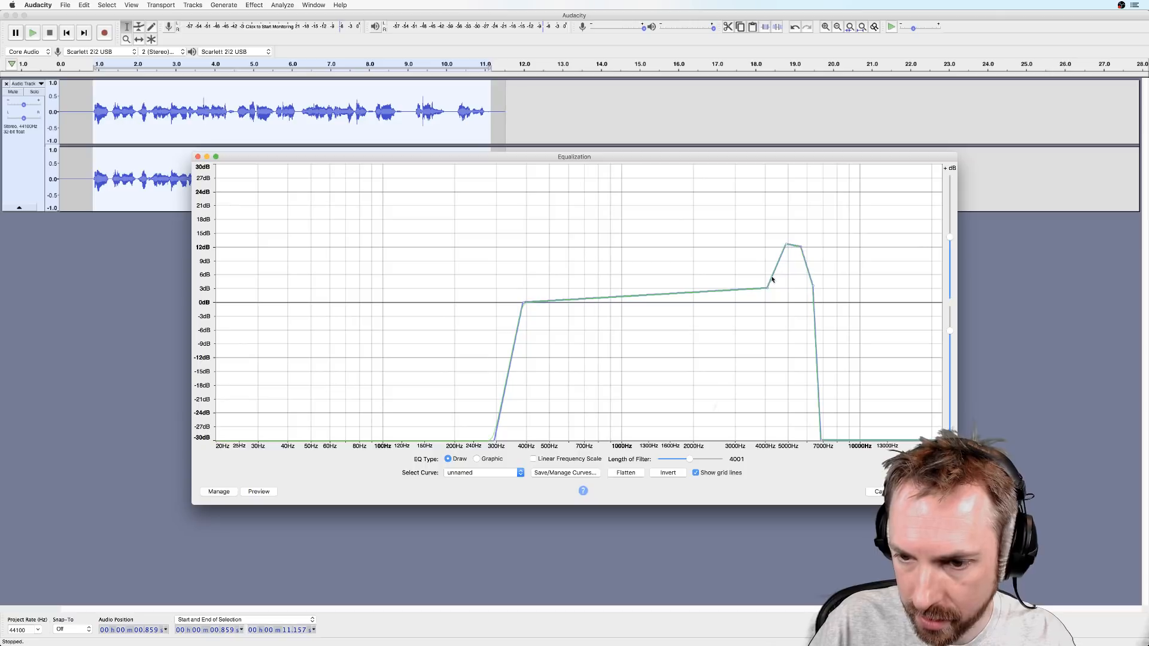
pyautogui.moveTo(745, 291); pyautogui.dragTo(765, 232)
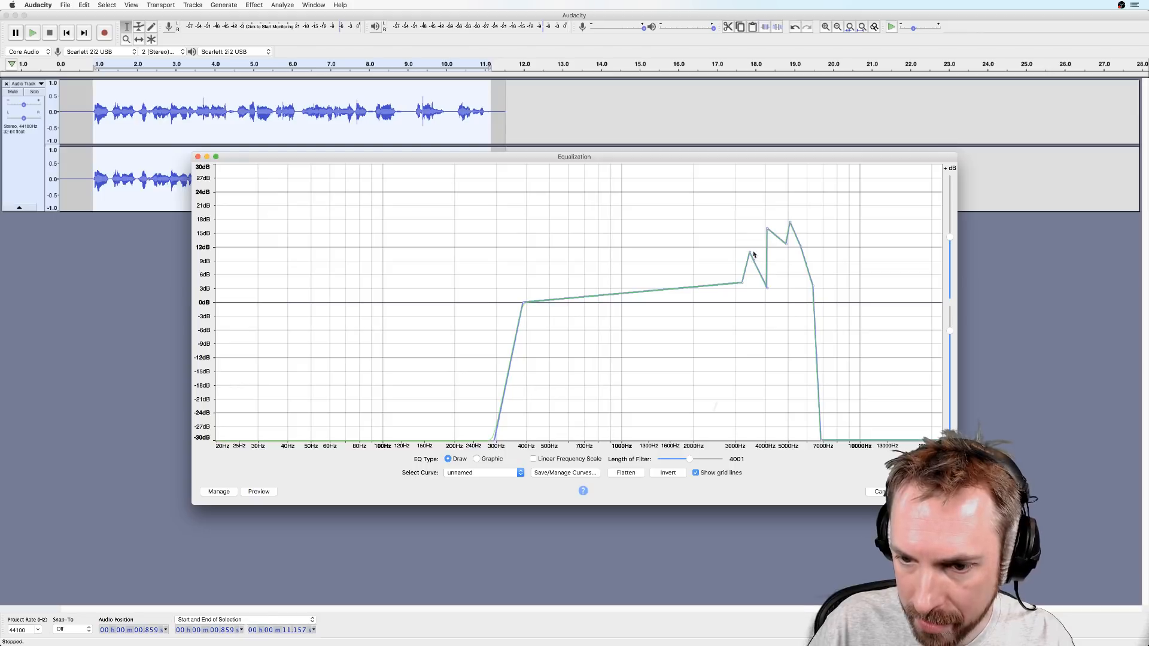
pyautogui.click(753, 250)
pyautogui.click(258, 492)
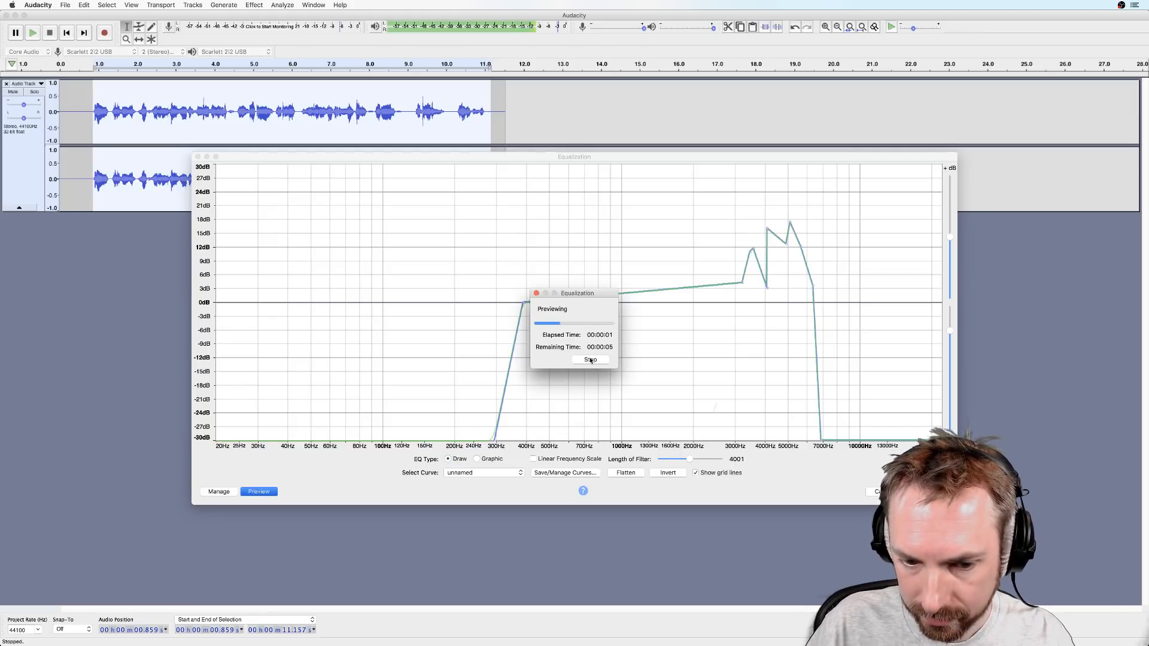
pyautogui.click(590, 361)
# Remove the curve's peak point near 4000 Hz, move the low cutoff point down to about 100 Hz, and preview the sound.
pyautogui.moveTo(767, 229); pyautogui.dragTo(766, 634)
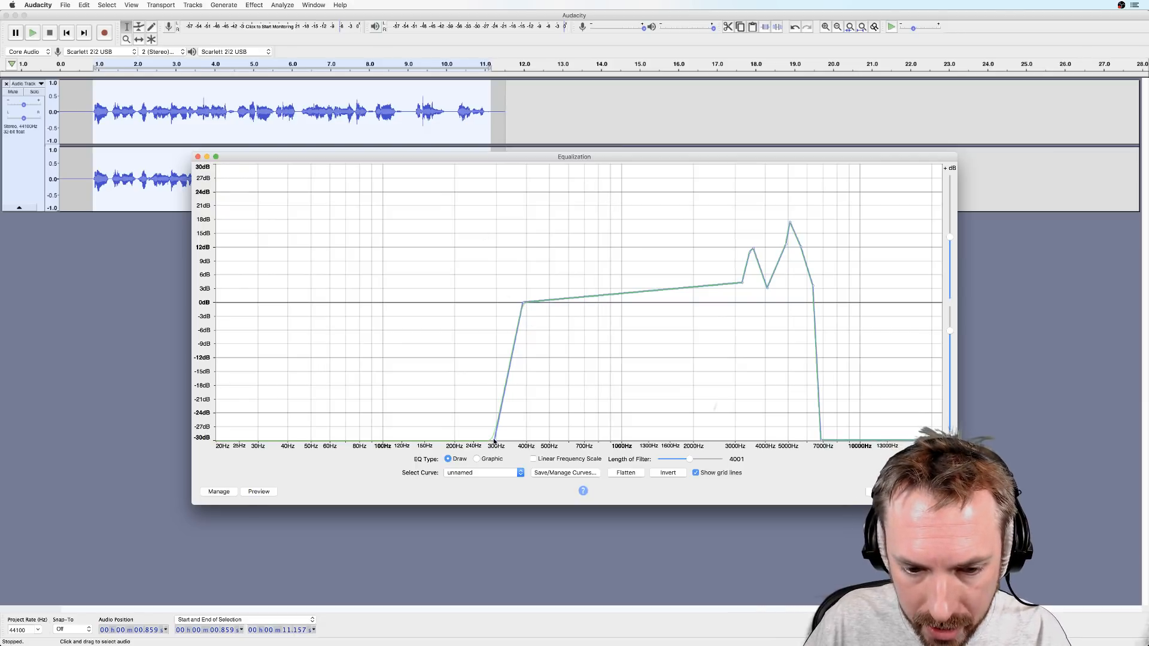
pyautogui.moveTo(494, 441); pyautogui.dragTo(387, 442)
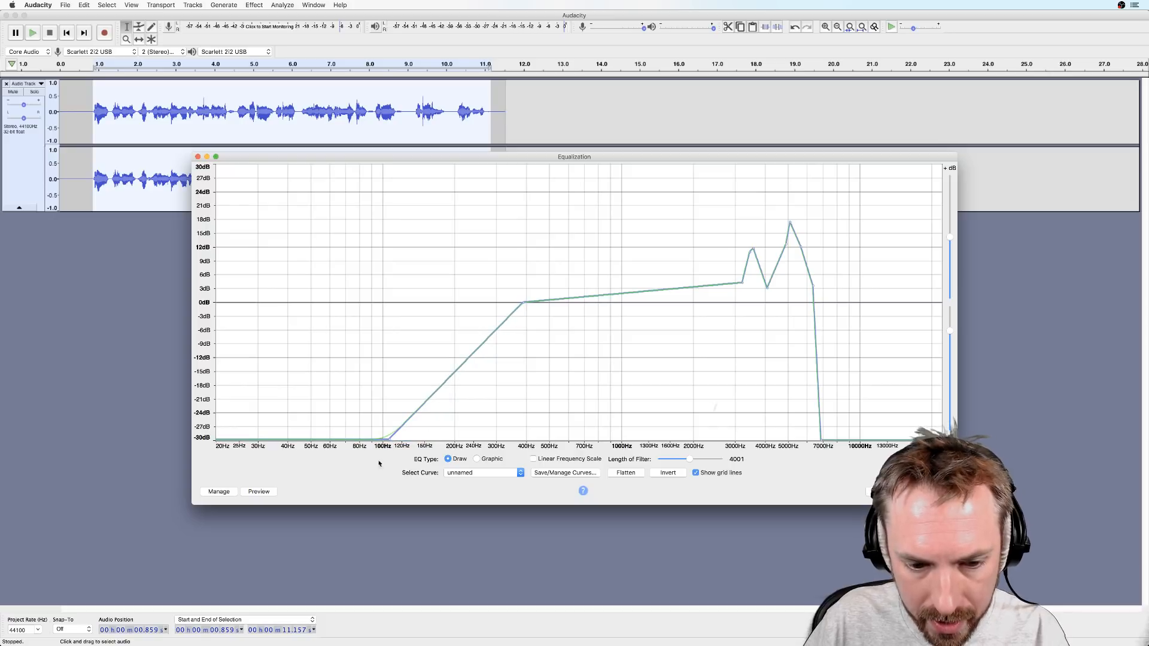
pyautogui.click(251, 492)
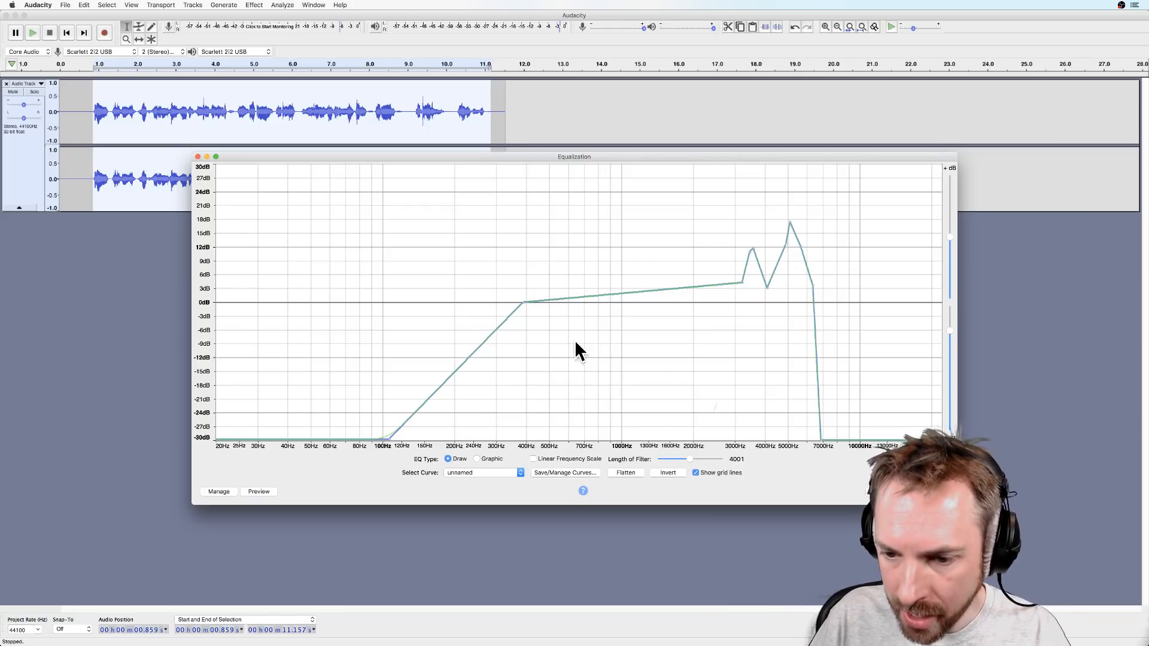
# Add a narrow peak of about 6 dB near 1100 Hz to the equalization curve and preview it.
pyautogui.click(634, 292)
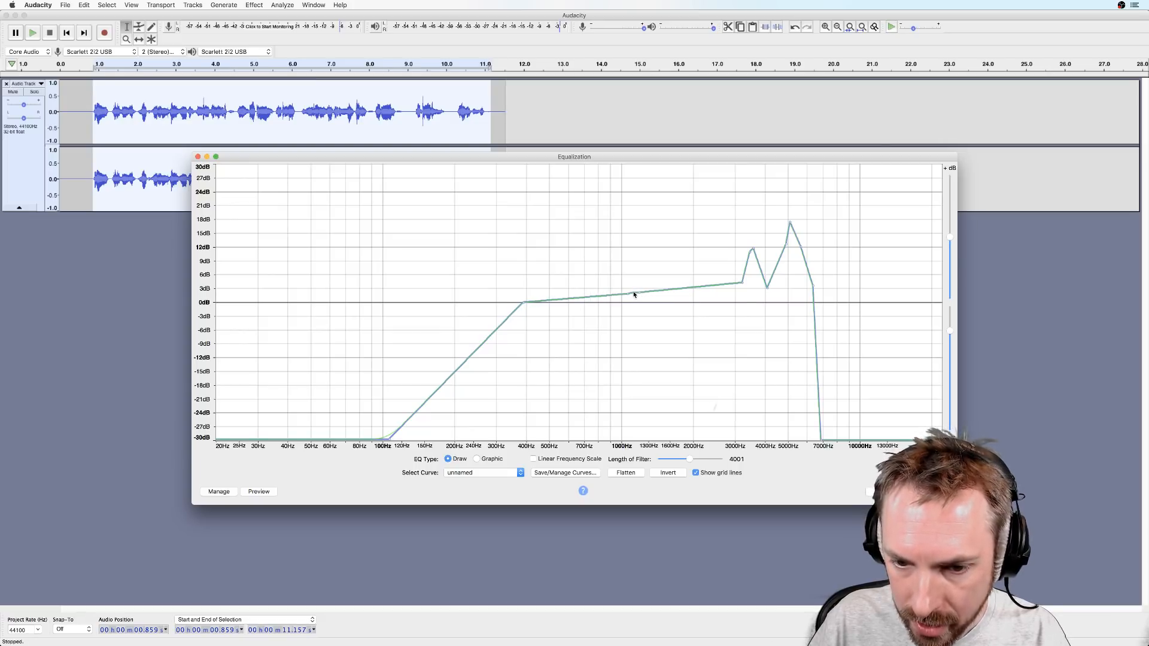
pyautogui.moveTo(633, 293); pyautogui.dragTo(633, 275)
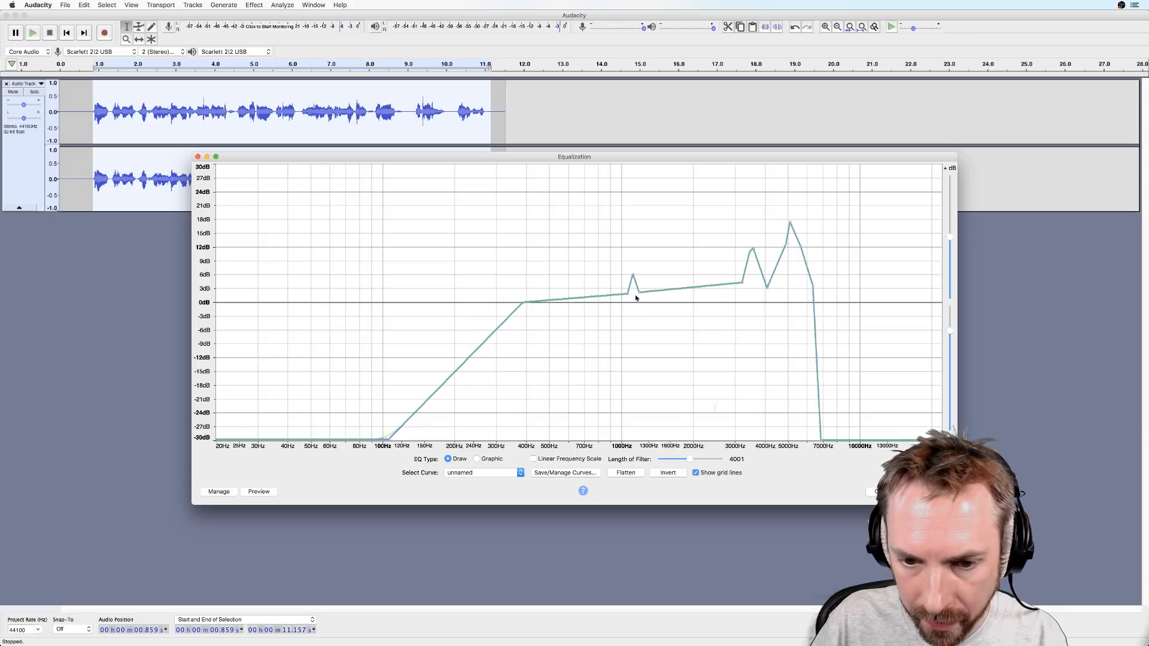
pyautogui.click(271, 491)
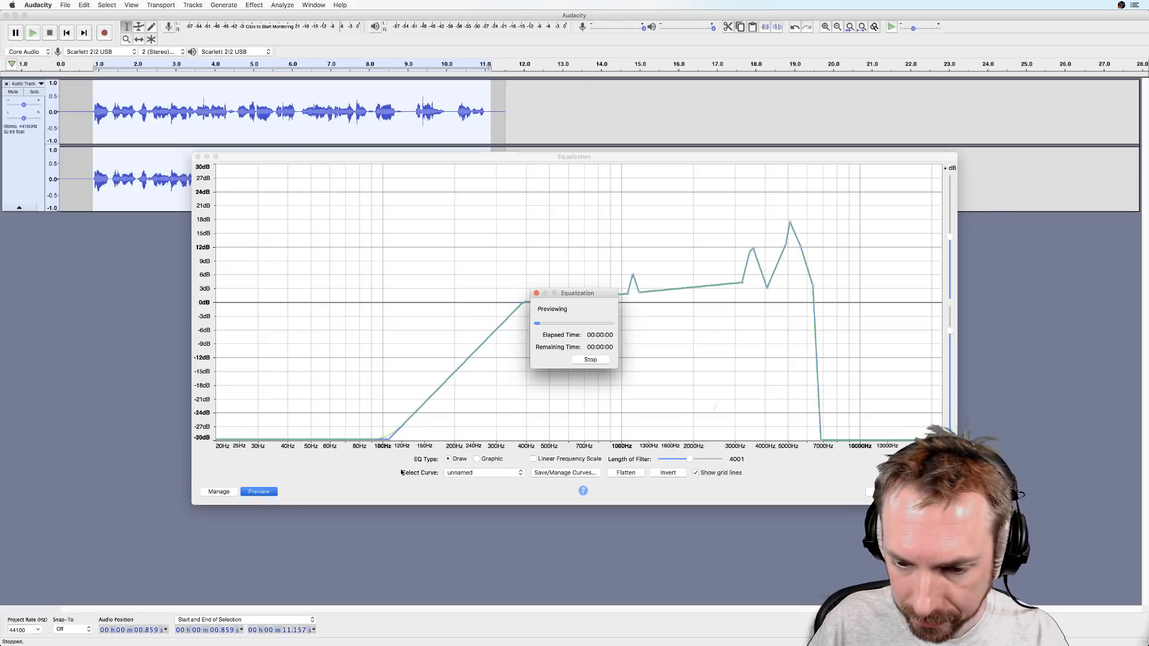
pyautogui.click(590, 360)
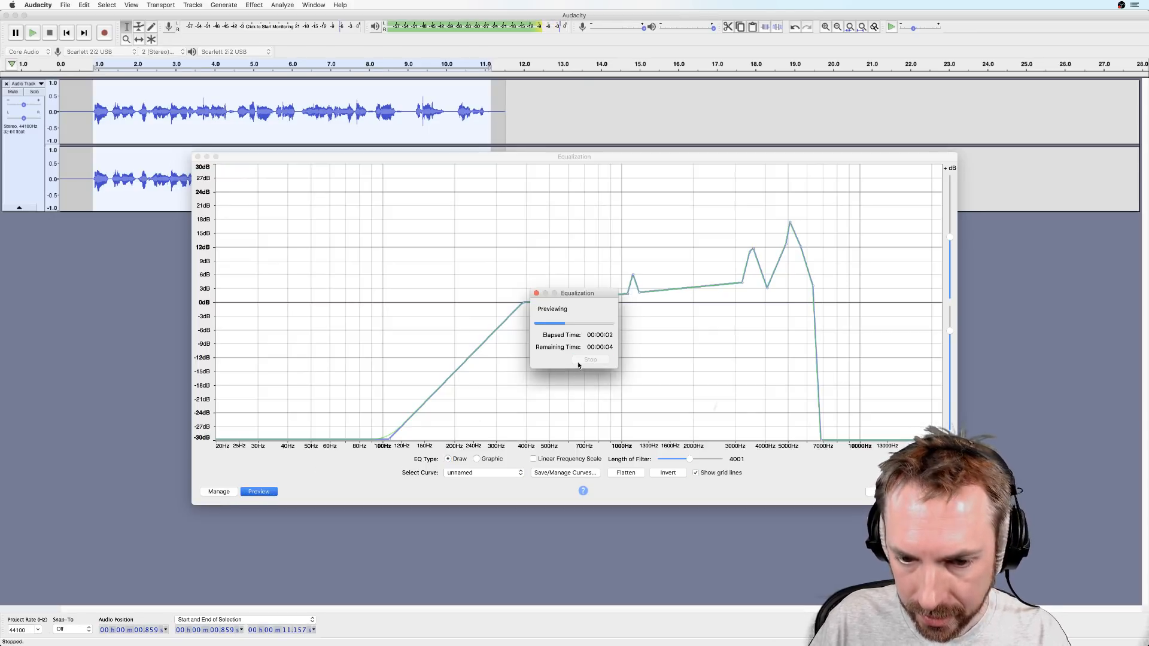
# Apply the equalization curve to the selected voice audio and play back the result.
pyautogui.click(929, 491)
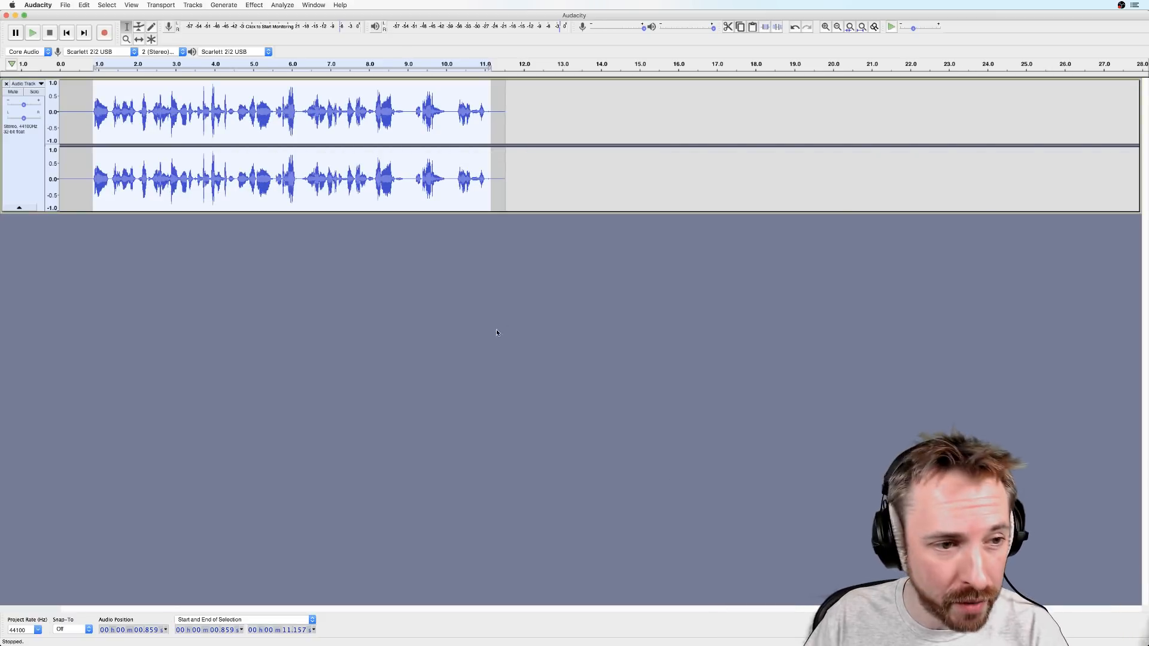
pyautogui.press('space')
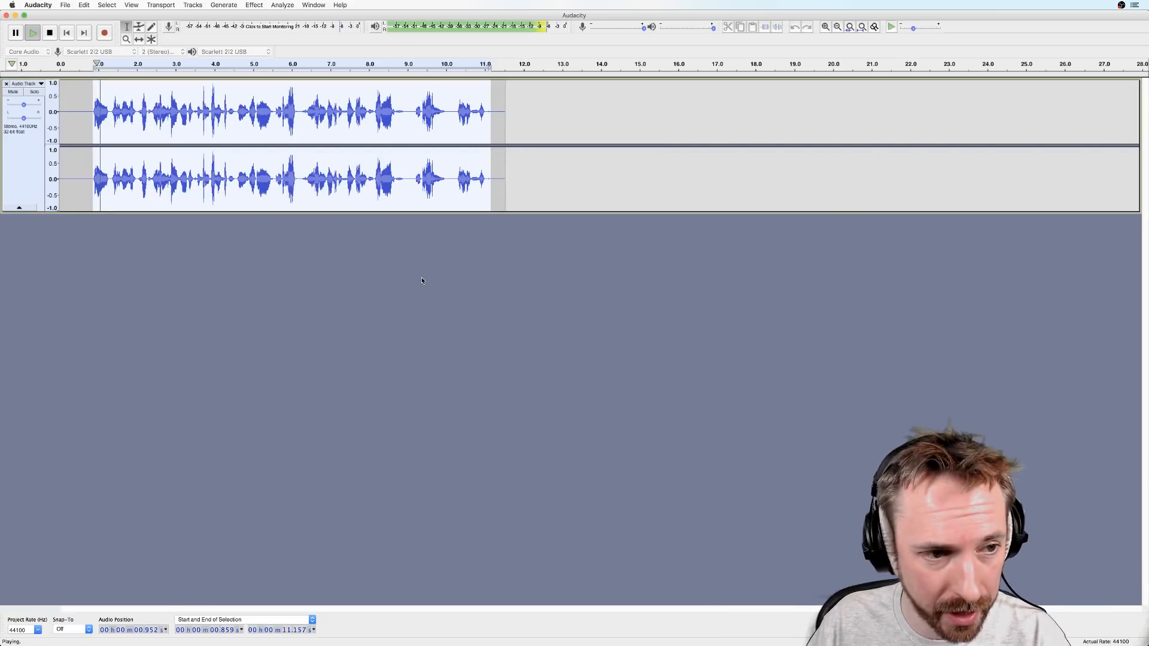
pyautogui.click(410, 76)
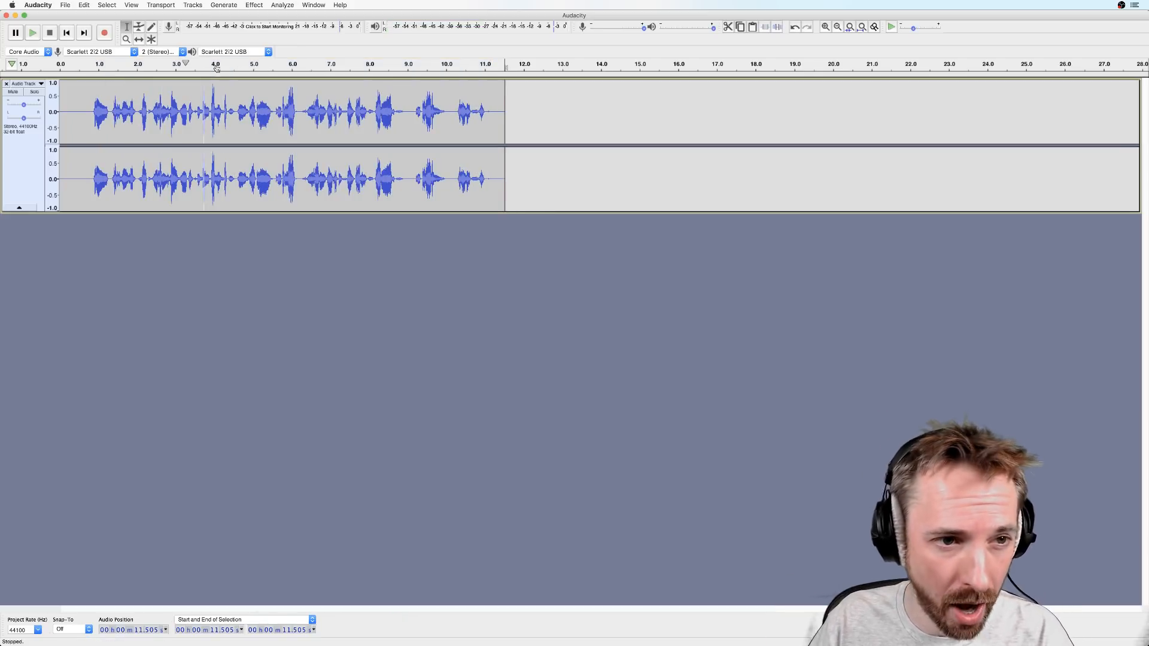
pyautogui.click(249, 6)
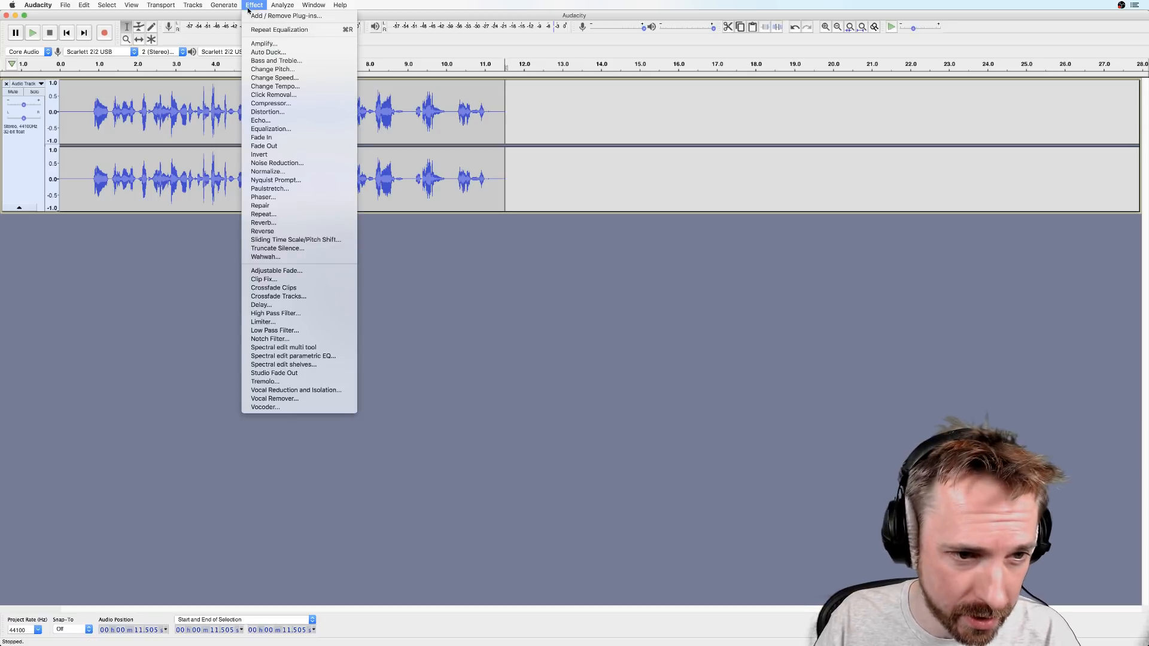
pyautogui.click(266, 103)
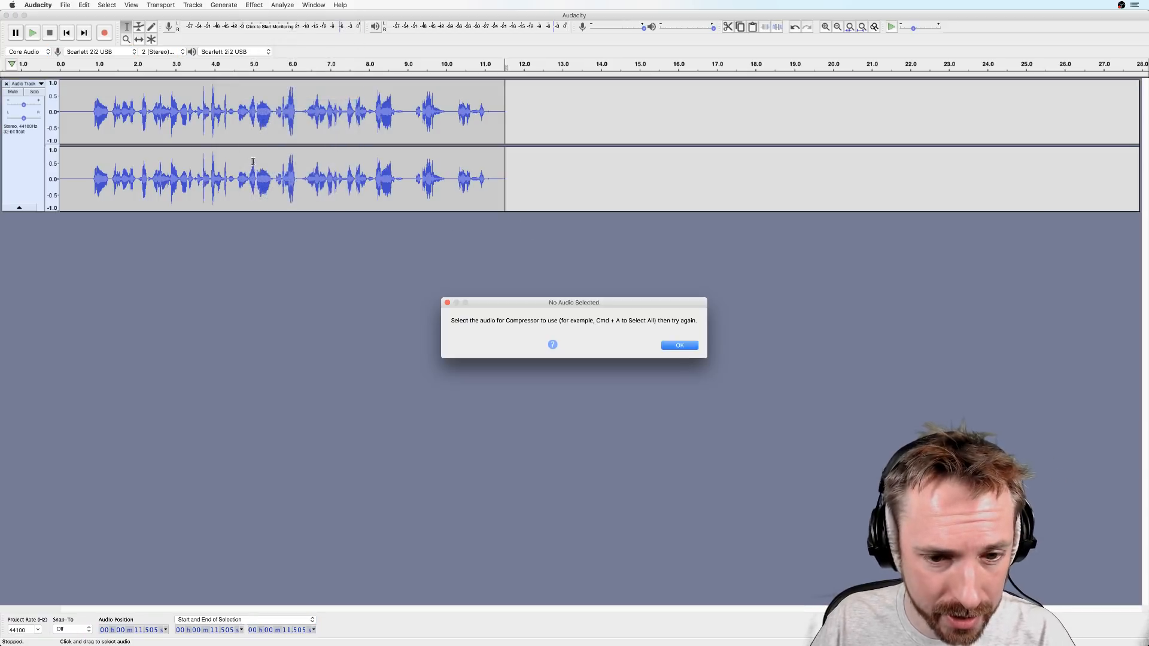
pyautogui.click(693, 347)
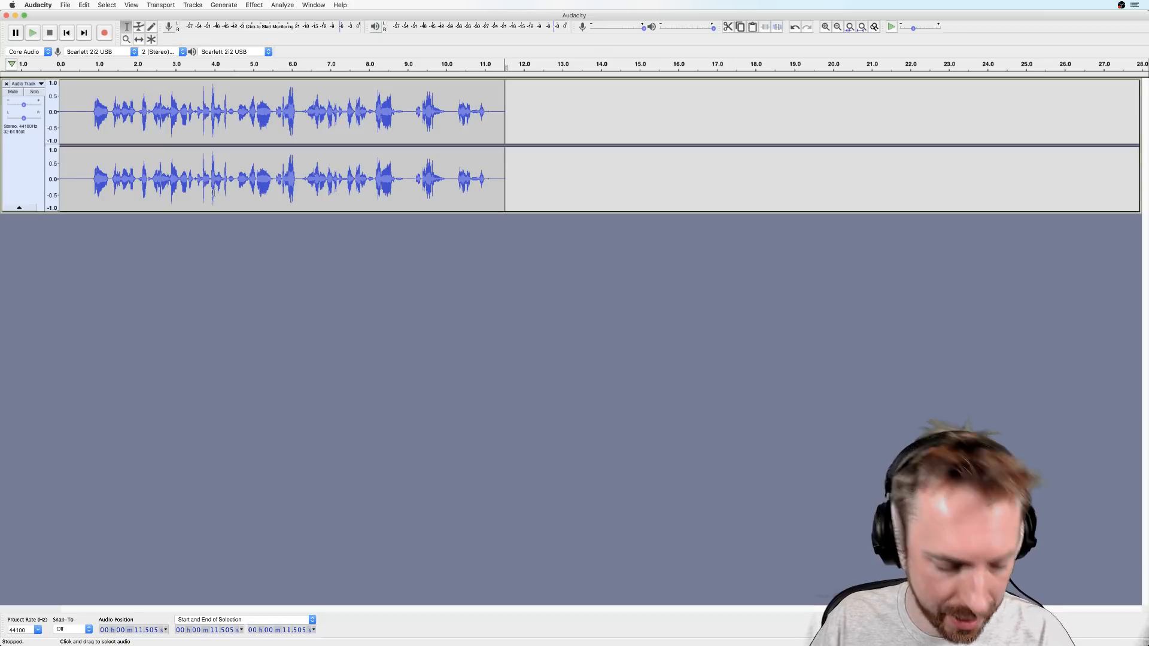
# Set up the Compressor on the whole track with threshold -18 dB, ratio 3:1, attack 0.10 secs and release 8.2 secs, and preview it.
pyautogui.press('super+a')
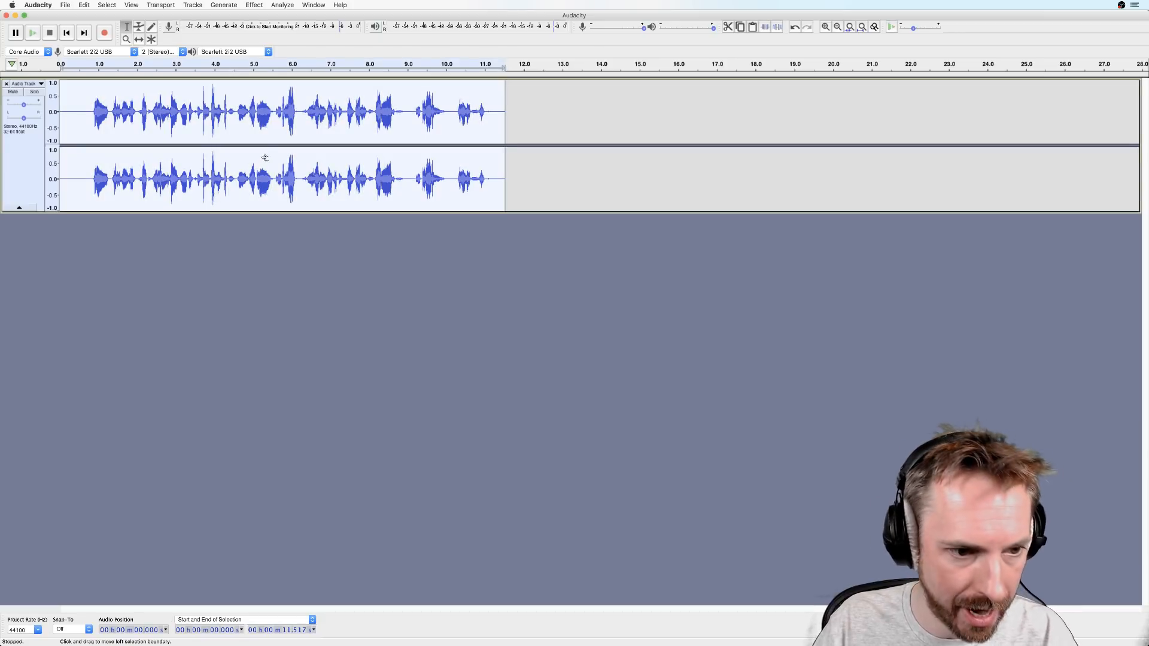
pyautogui.click(254, 5)
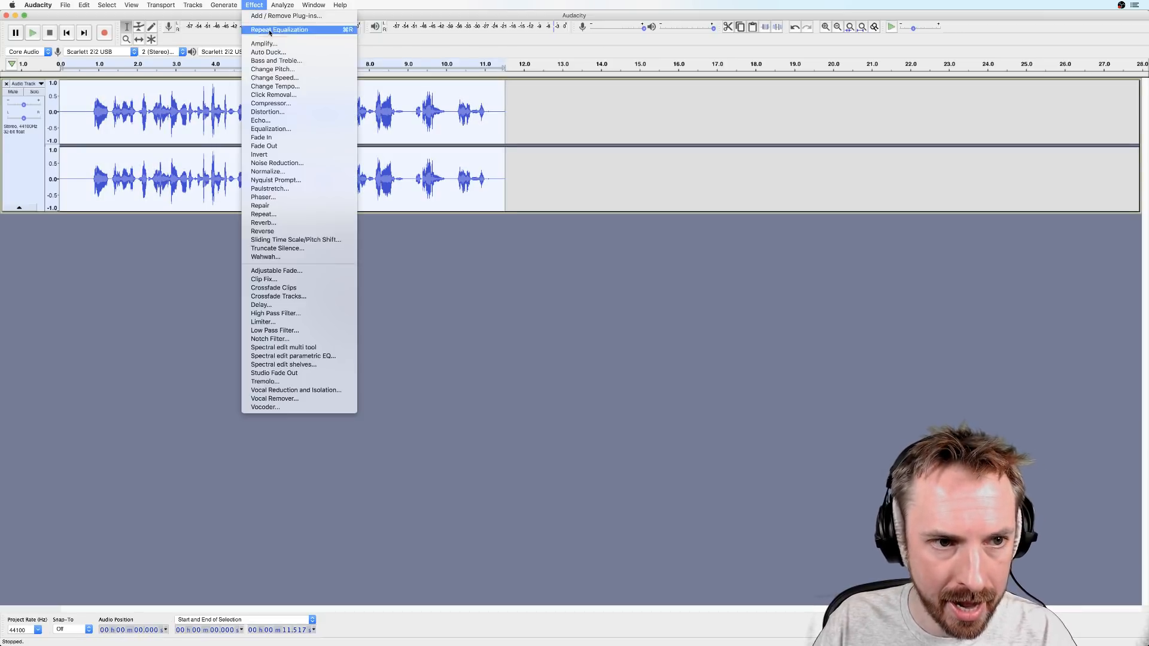
pyautogui.click(272, 103)
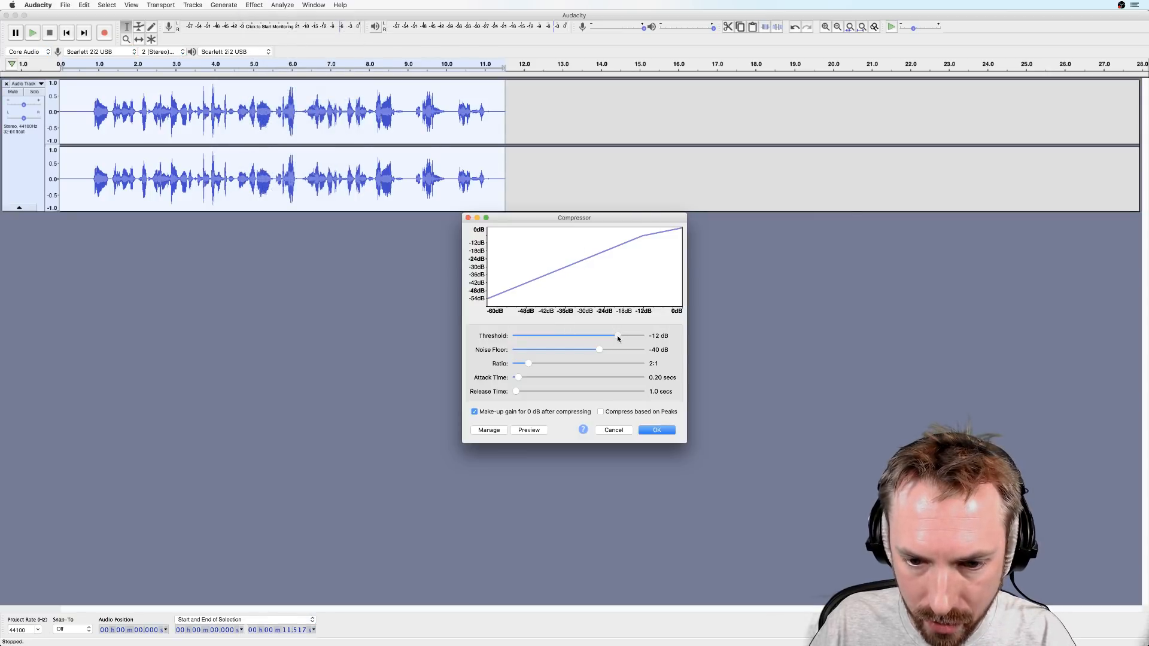
pyautogui.moveTo(617, 335); pyautogui.dragTo(605, 335)
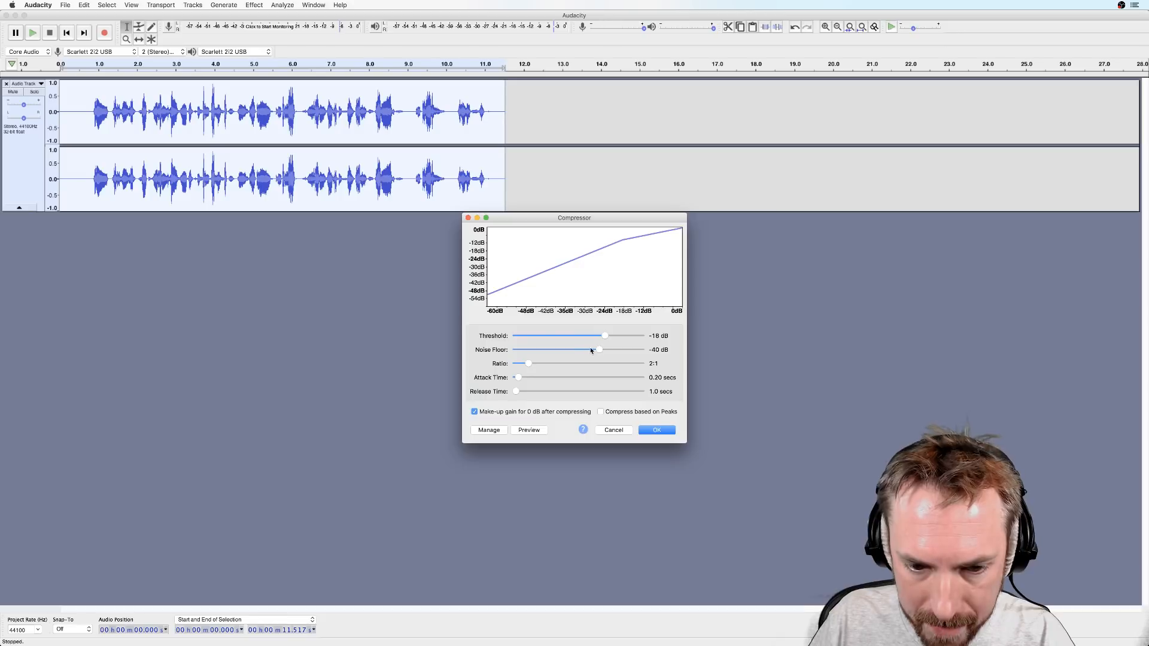
pyautogui.moveTo(527, 364); pyautogui.dragTo(547, 392)
pyautogui.click(520, 432)
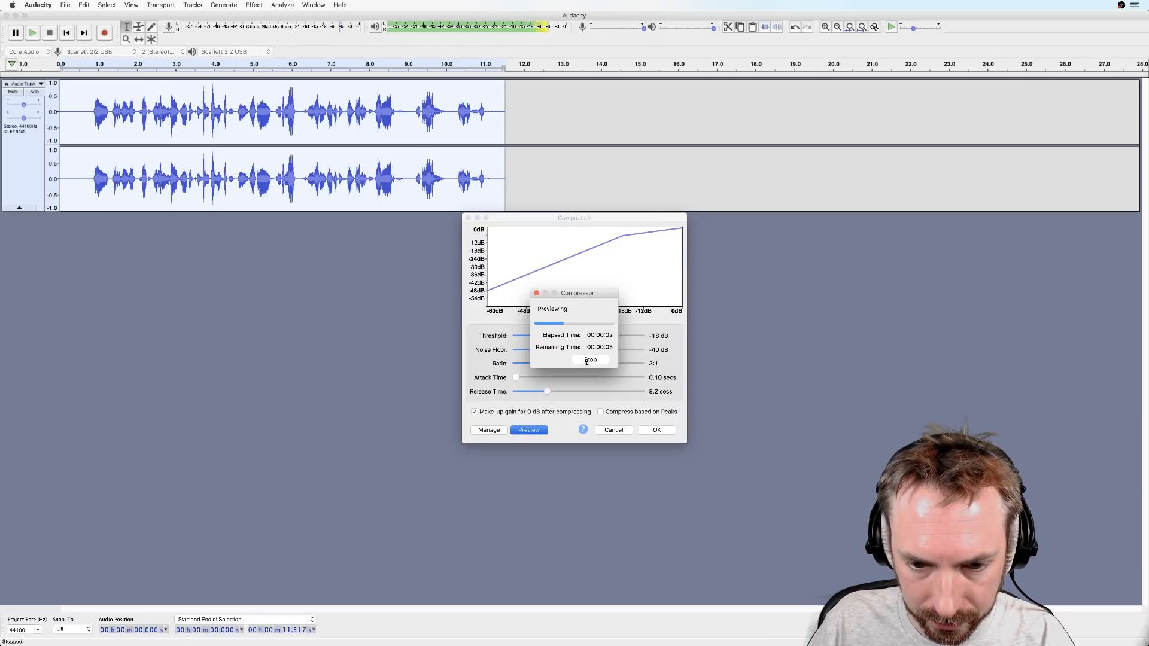
pyautogui.click(585, 361)
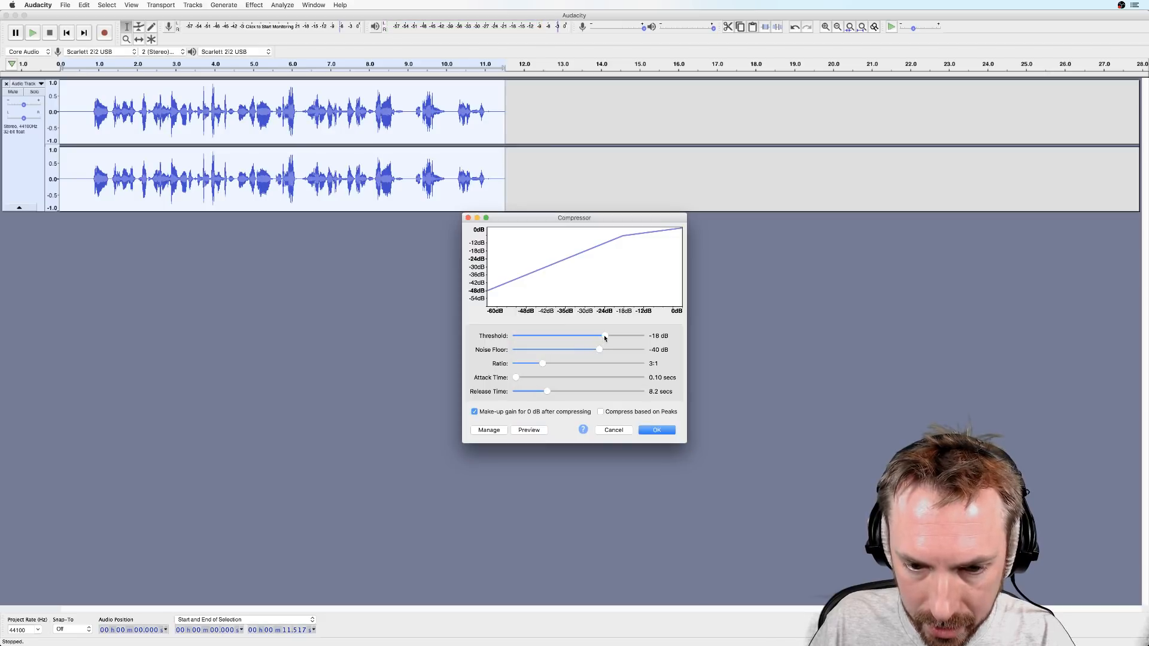
# Lower the compressor threshold to -25 dB, preview the sound, and apply the compression to the voice.
pyautogui.moveTo(604, 336); pyautogui.dragTo(590, 336)
pyautogui.click(529, 430)
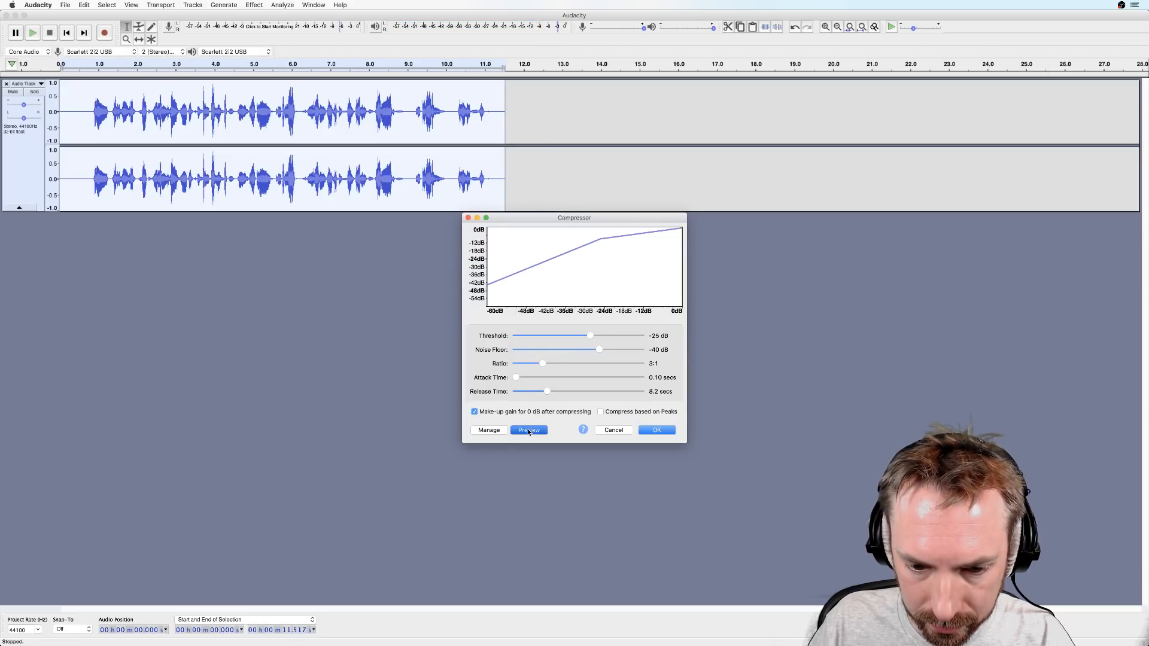
pyautogui.click(590, 360)
pyautogui.click(646, 429)
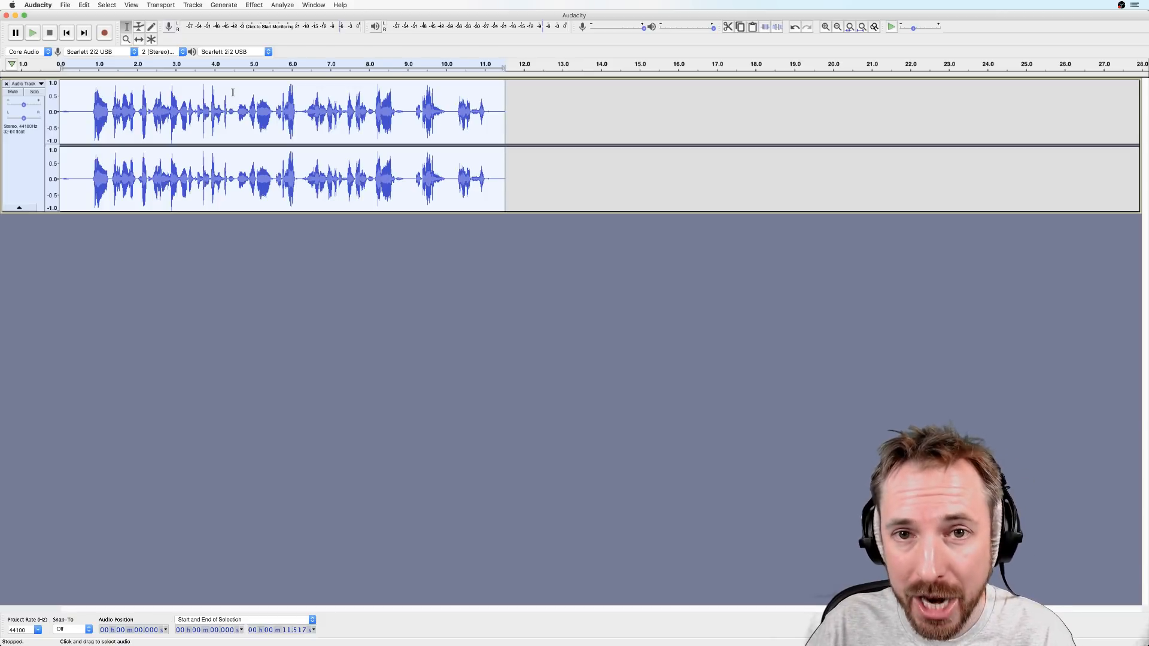
# Enable the iZotope Vinyl plug-in in the Plug-in Manager.
pyautogui.click(256, 5)
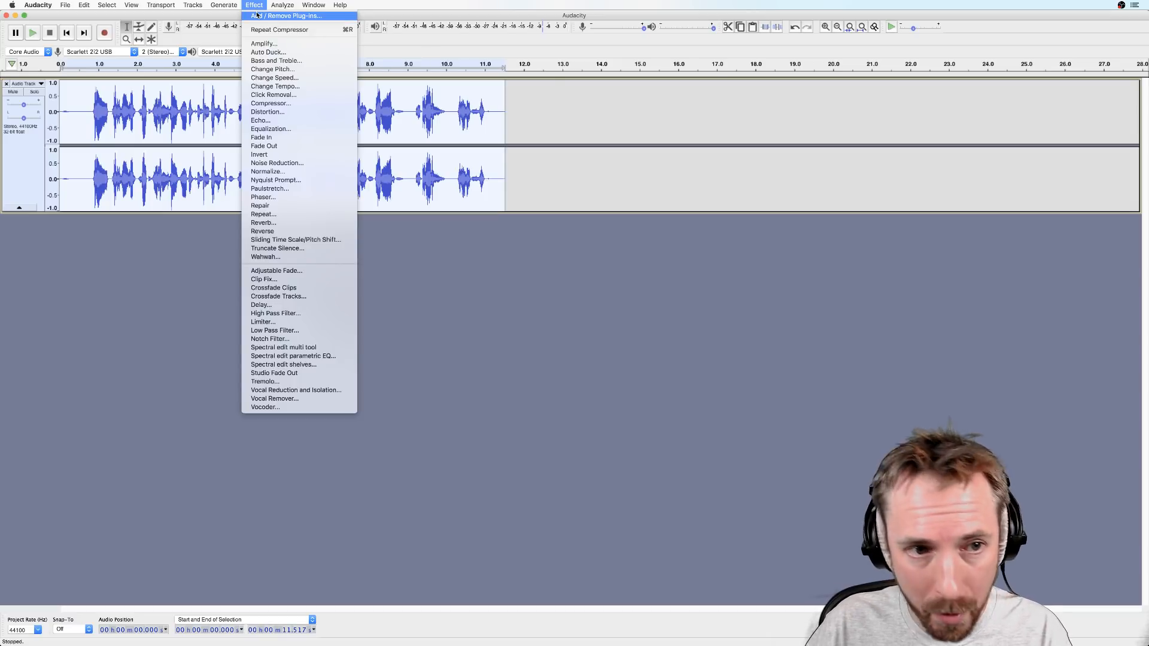
pyautogui.click(257, 15)
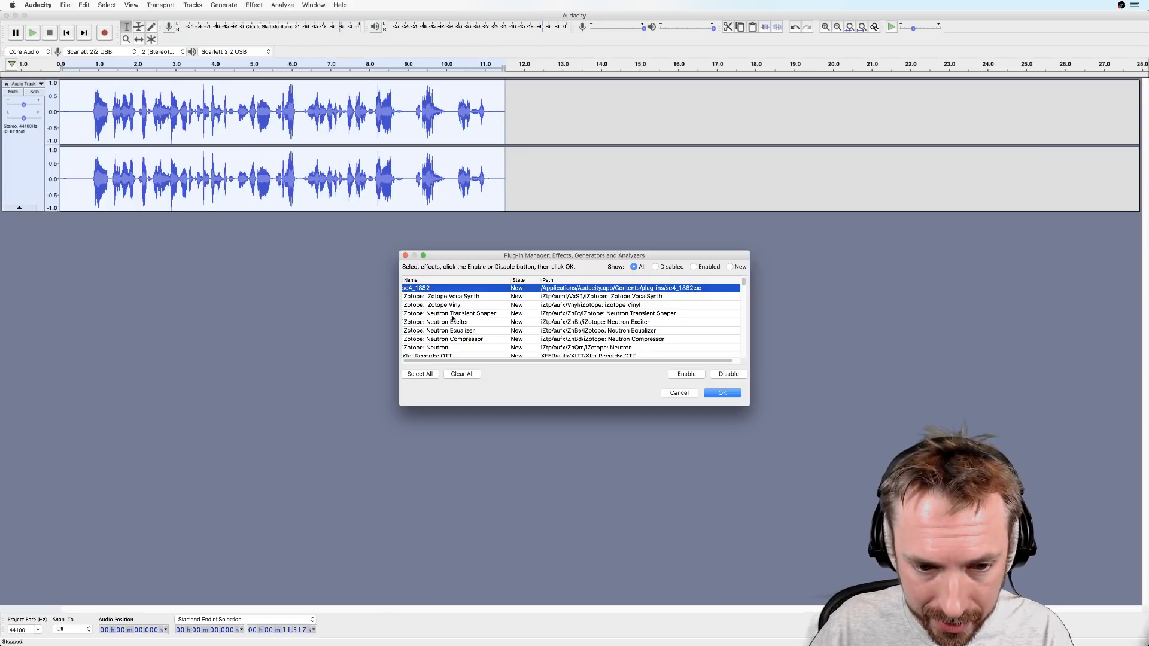
pyautogui.click(421, 305)
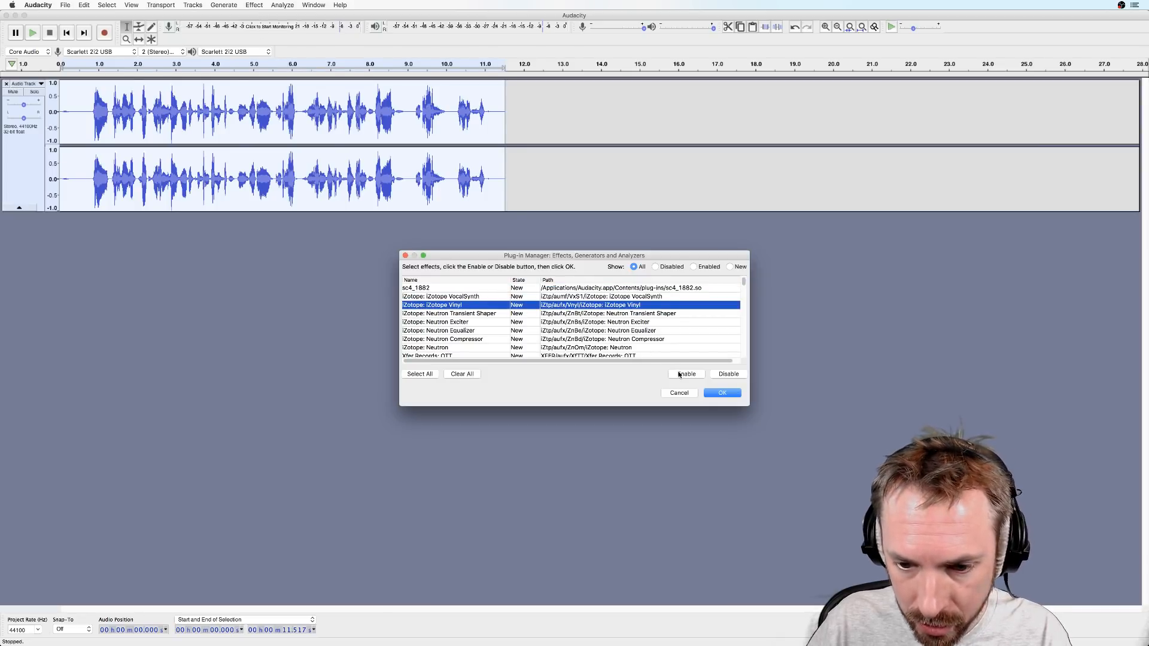
pyautogui.click(722, 393)
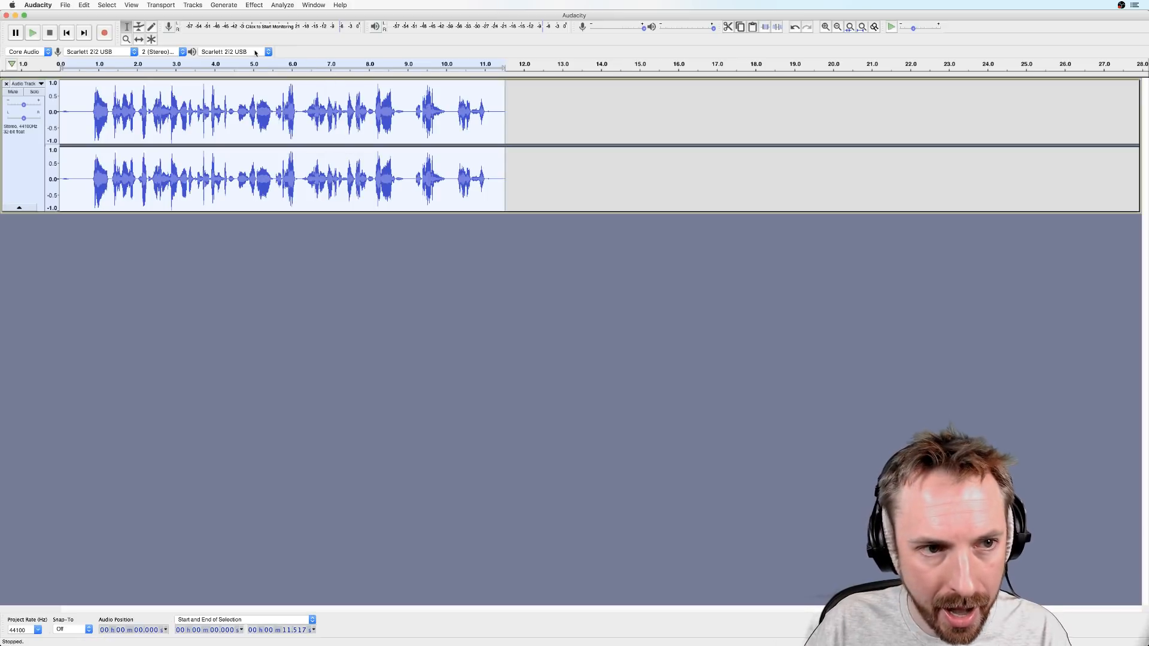
# Open the iZotope Vinyl effect for the selected voice and preview Mechanical Noise at maximum and at about 4.7 dB.
pyautogui.click(255, 6)
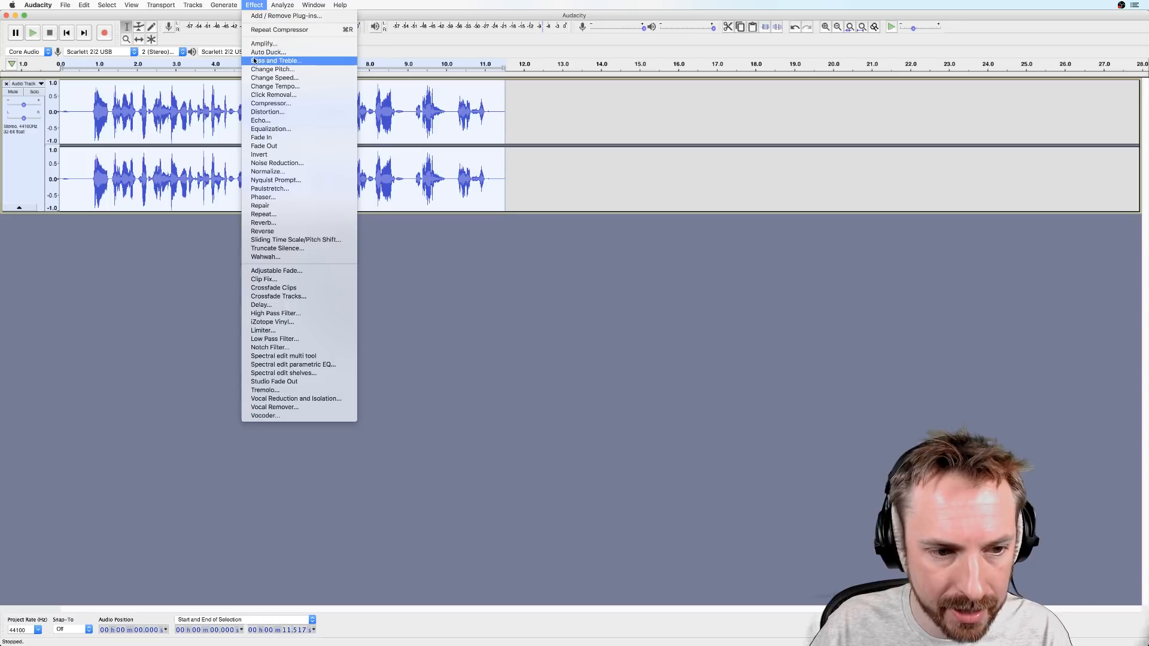
pyautogui.click(284, 321)
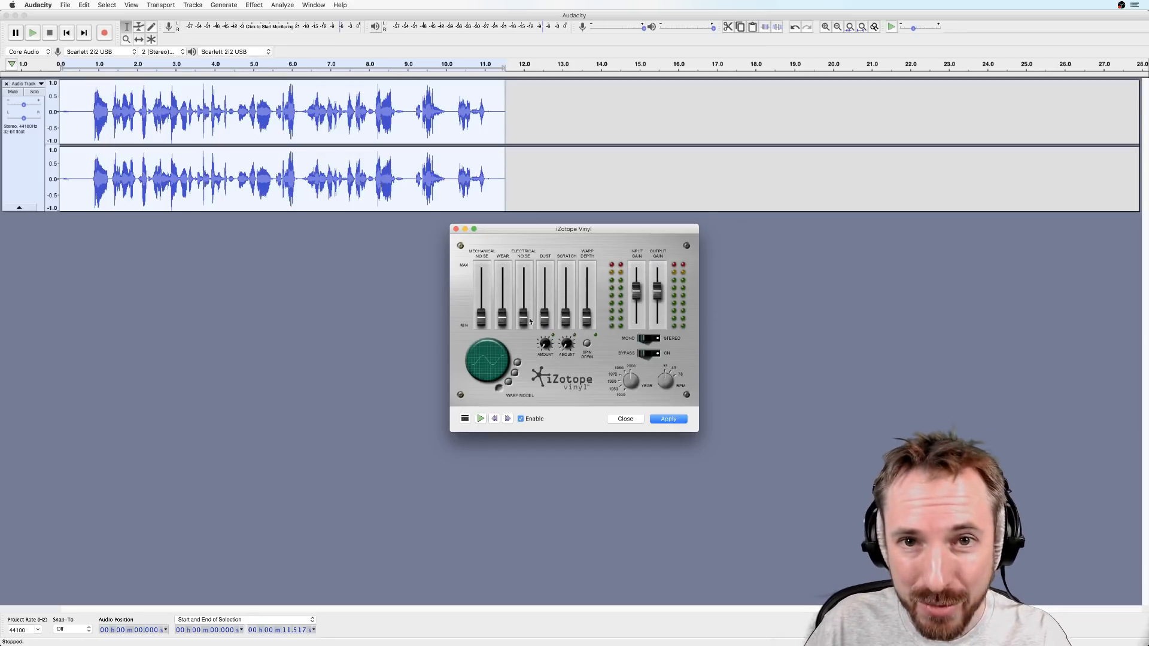
pyautogui.moveTo(484, 321); pyautogui.dragTo(495, 238)
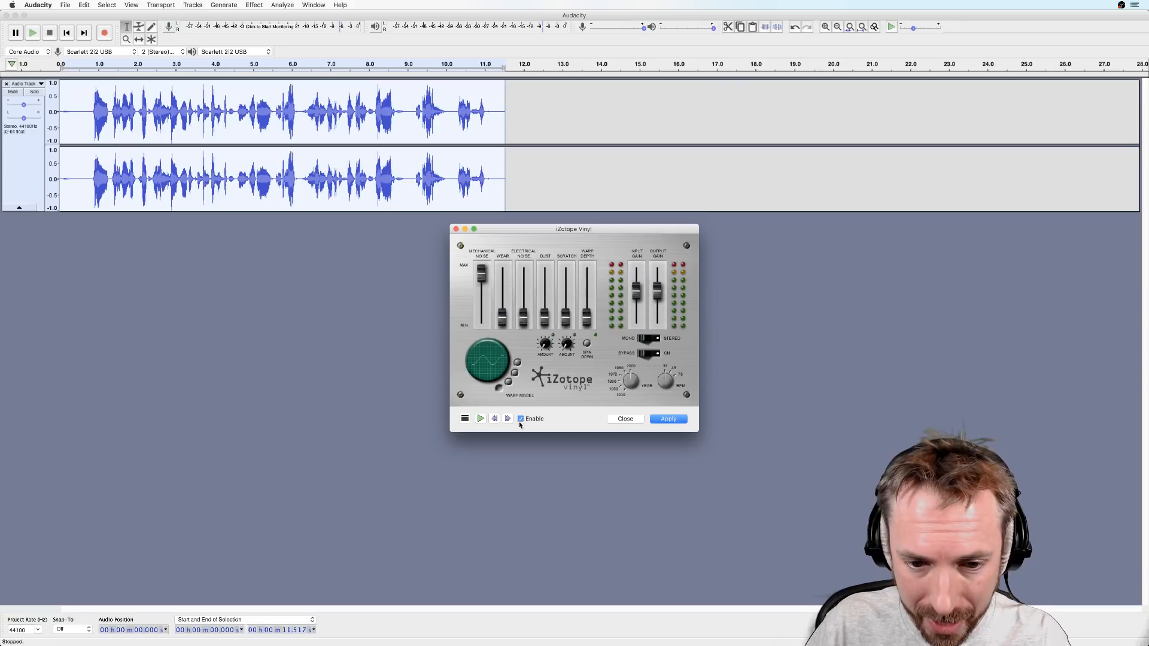
pyautogui.click(482, 419)
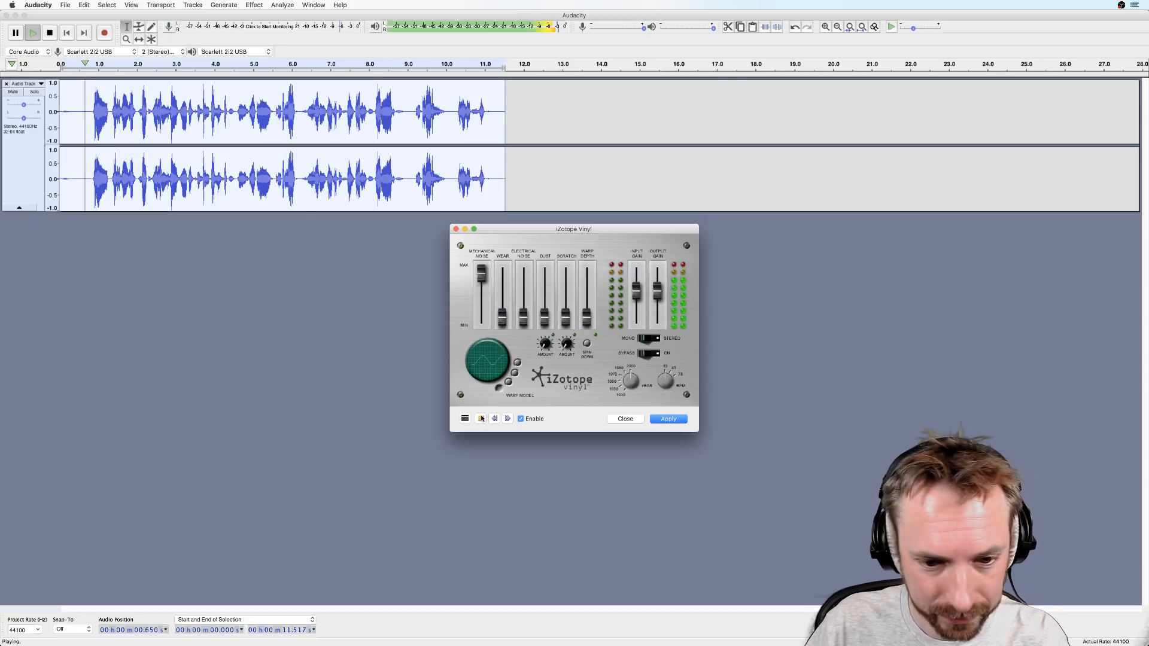
pyautogui.moveTo(482, 280); pyautogui.dragTo(482, 292)
pyautogui.click(481, 419)
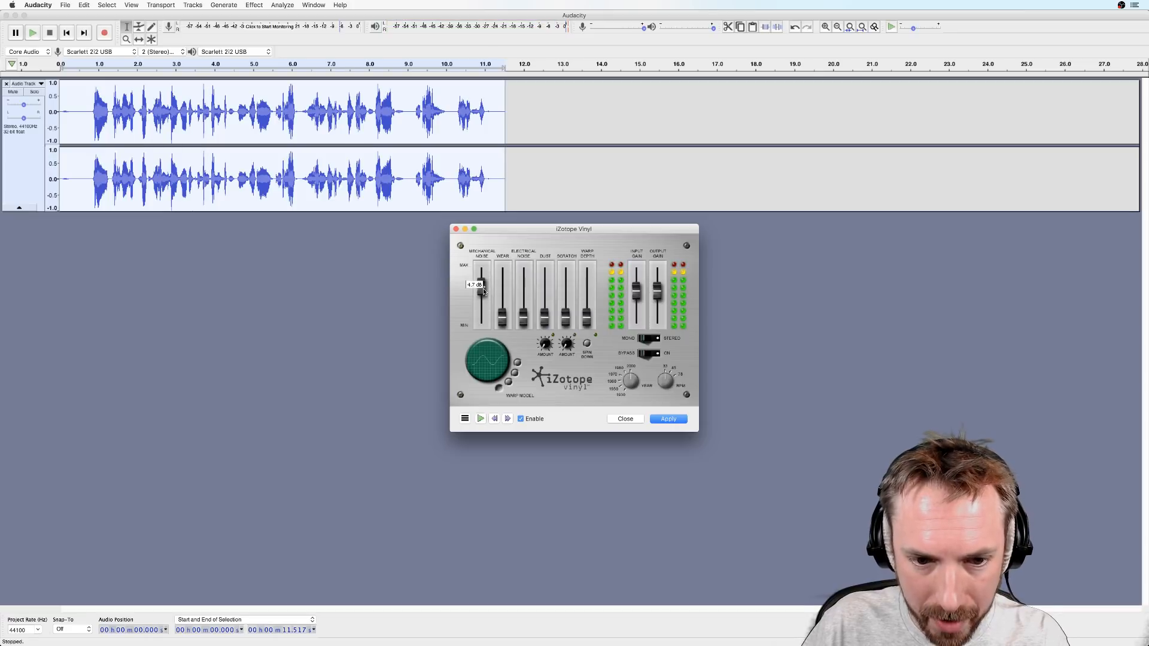
pyautogui.click(481, 418)
# Set Wear to 100 % and Mechanical Noise to about mid-level, and preview the voice from near its start.
pyautogui.moveTo(503, 316)
pyautogui.mouseDown()
pyautogui.moveTo(503, 272)
pyautogui.moveTo(482, 314)
pyautogui.mouseUp()
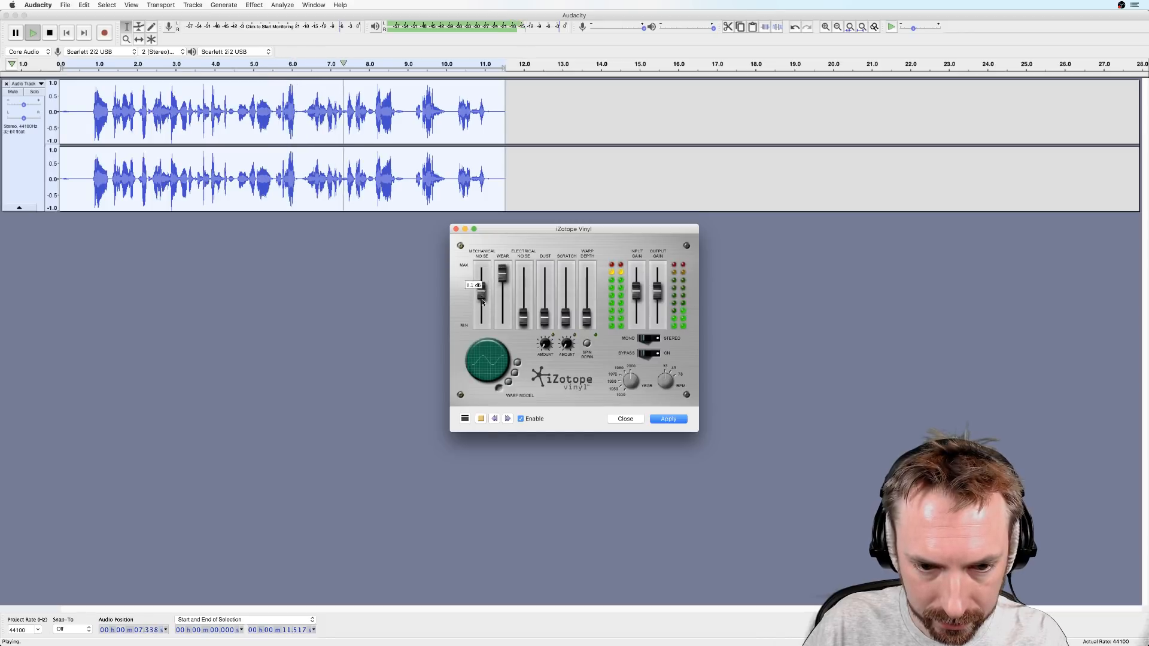
pyautogui.moveTo(502, 273)
pyautogui.mouseDown()
pyautogui.moveTo(501, 322)
pyautogui.moveTo(503, 277)
pyautogui.mouseUp()
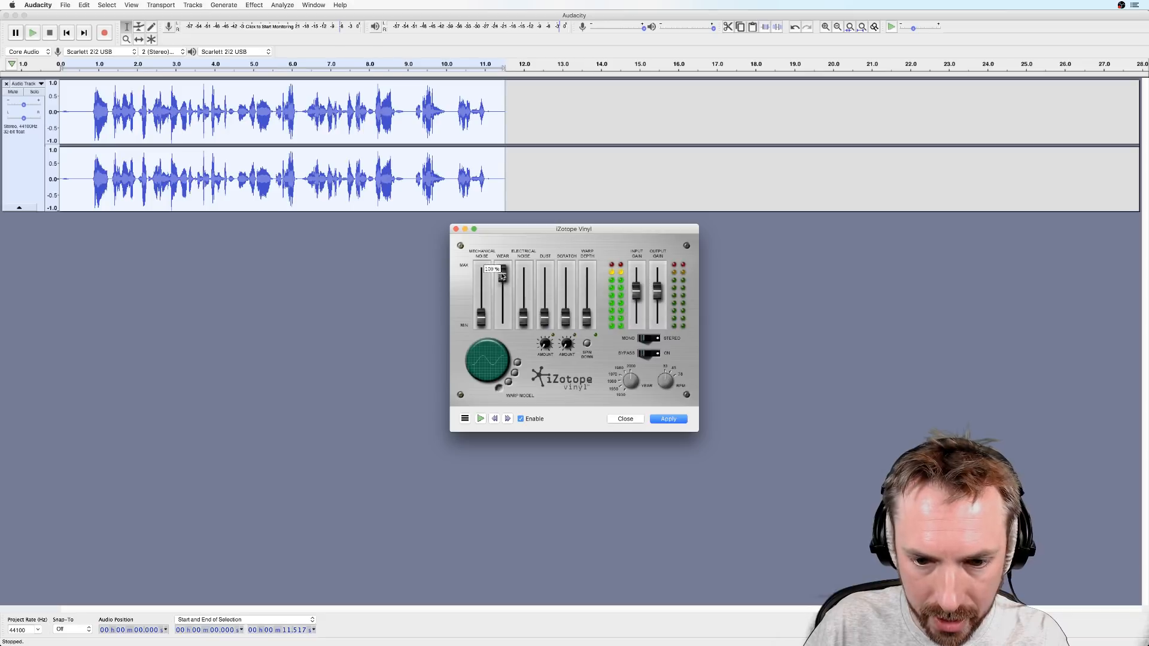
pyautogui.moveTo(482, 315); pyautogui.dragTo(485, 292)
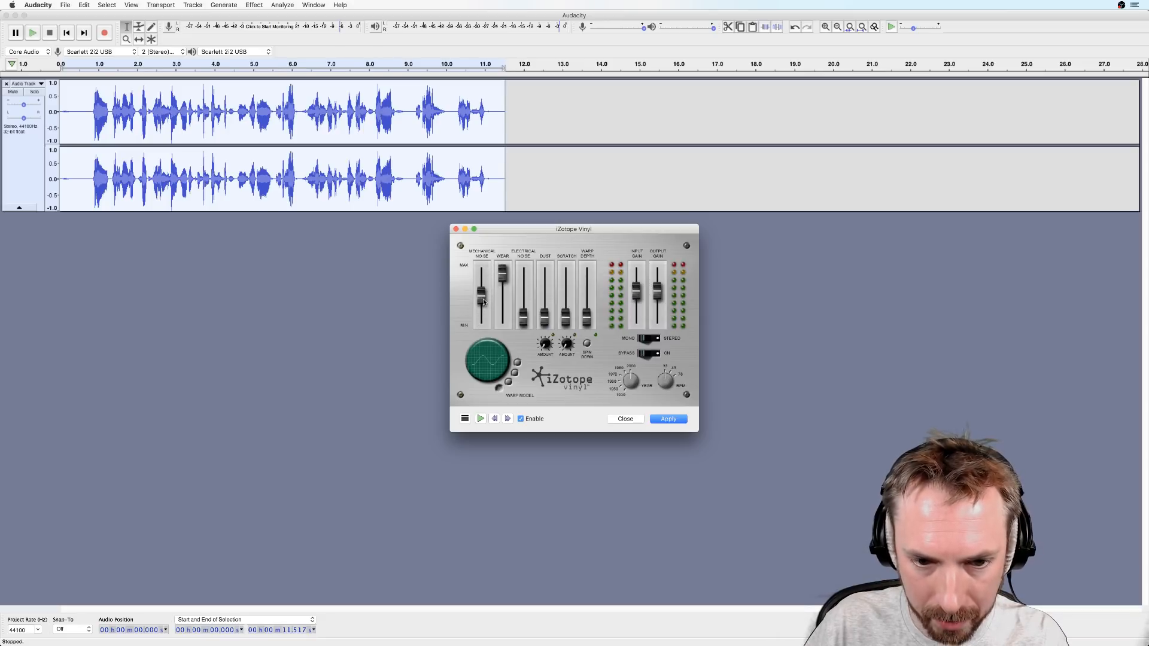
pyautogui.click(480, 420)
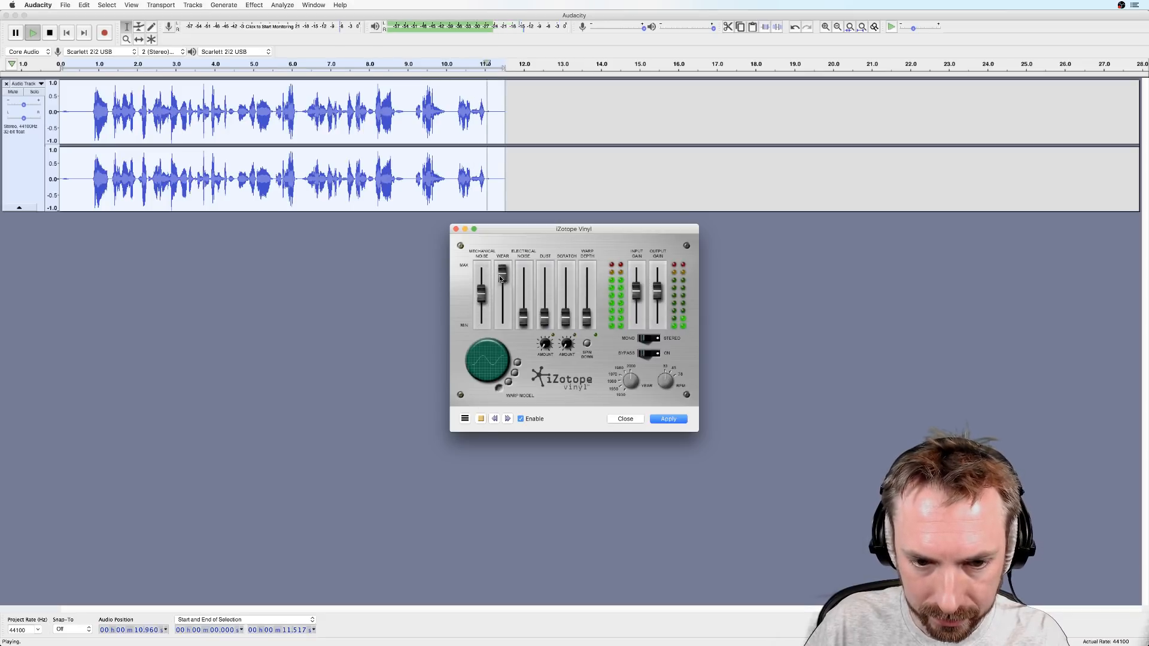
pyautogui.click(82, 66)
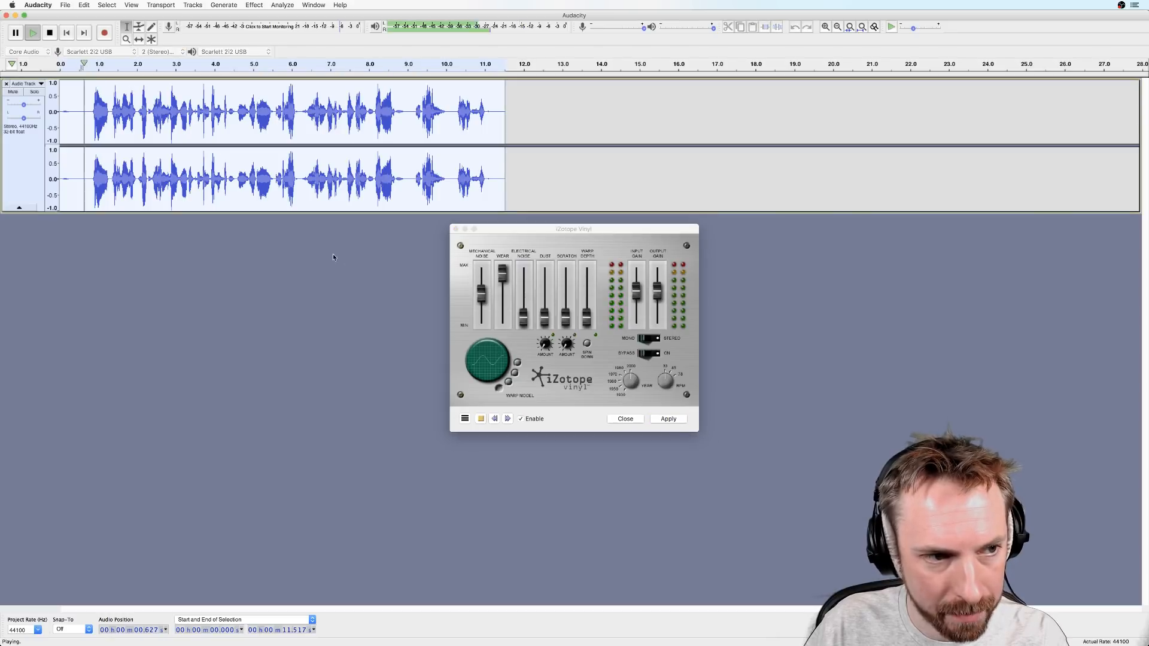
# Raise Electrical Noise to about mid-level and Dust to 100 %, and preview the added noise on the voice.
pyautogui.moveTo(523, 318); pyautogui.dragTo(545, 271)
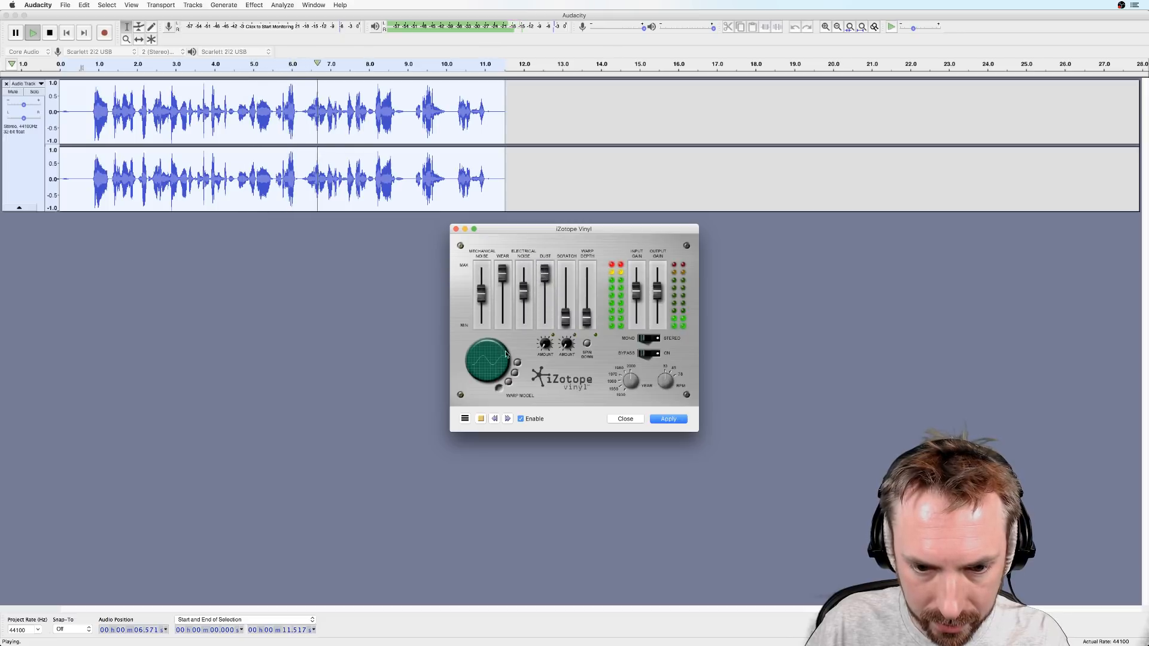
pyautogui.click(481, 420)
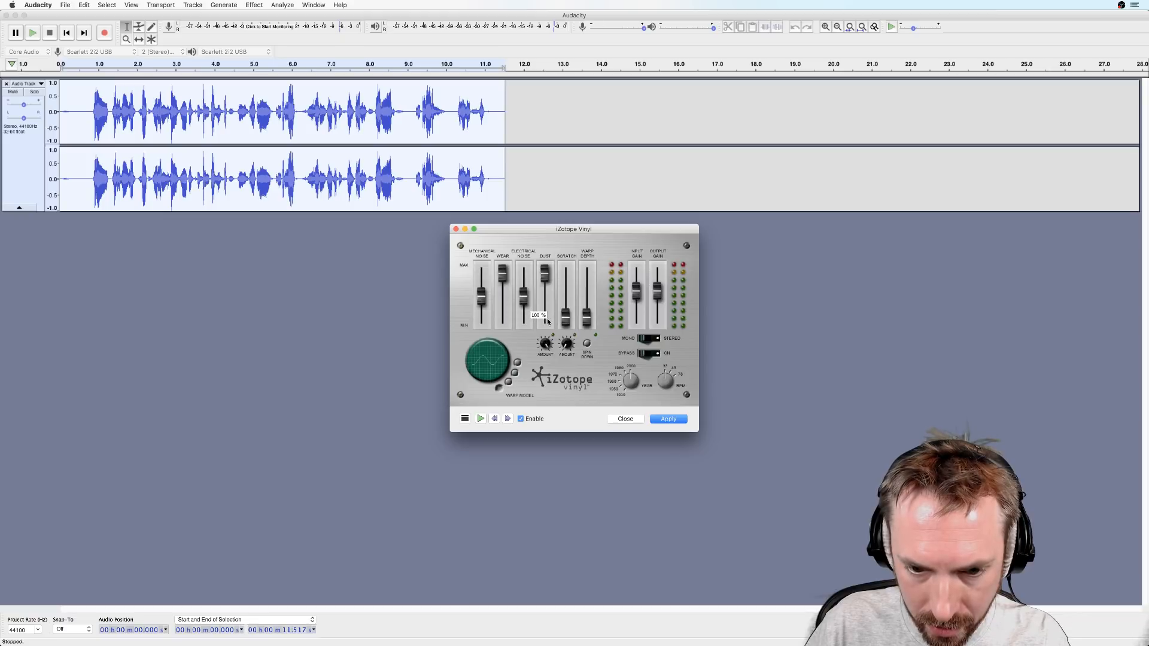
pyautogui.click(481, 419)
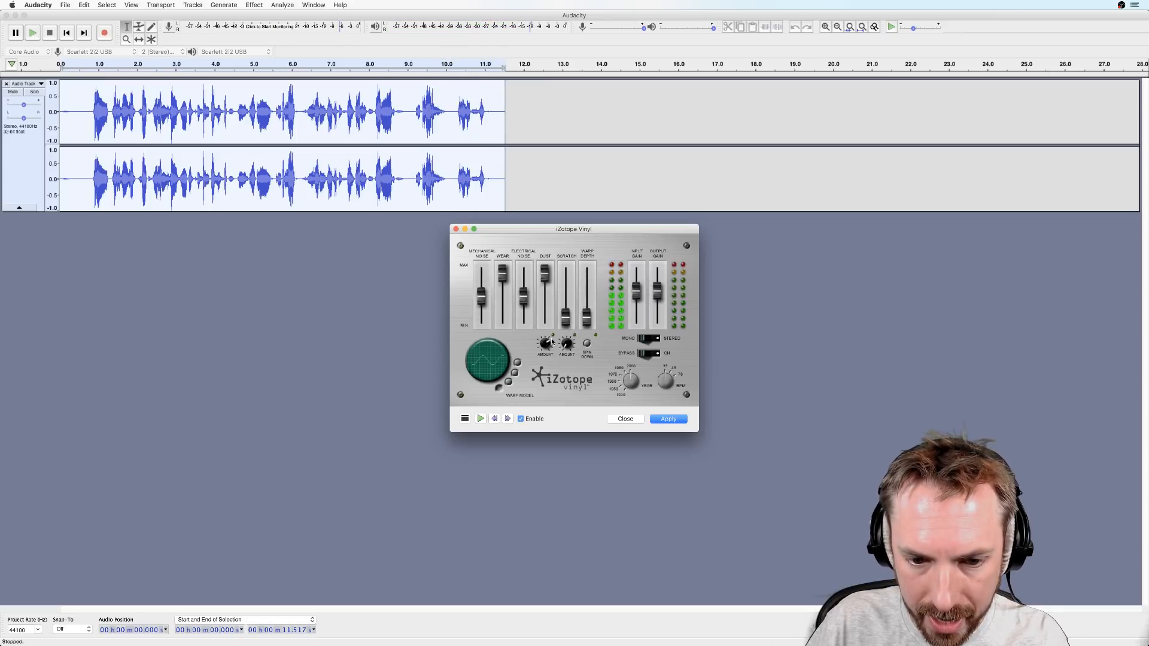
pyautogui.click(480, 418)
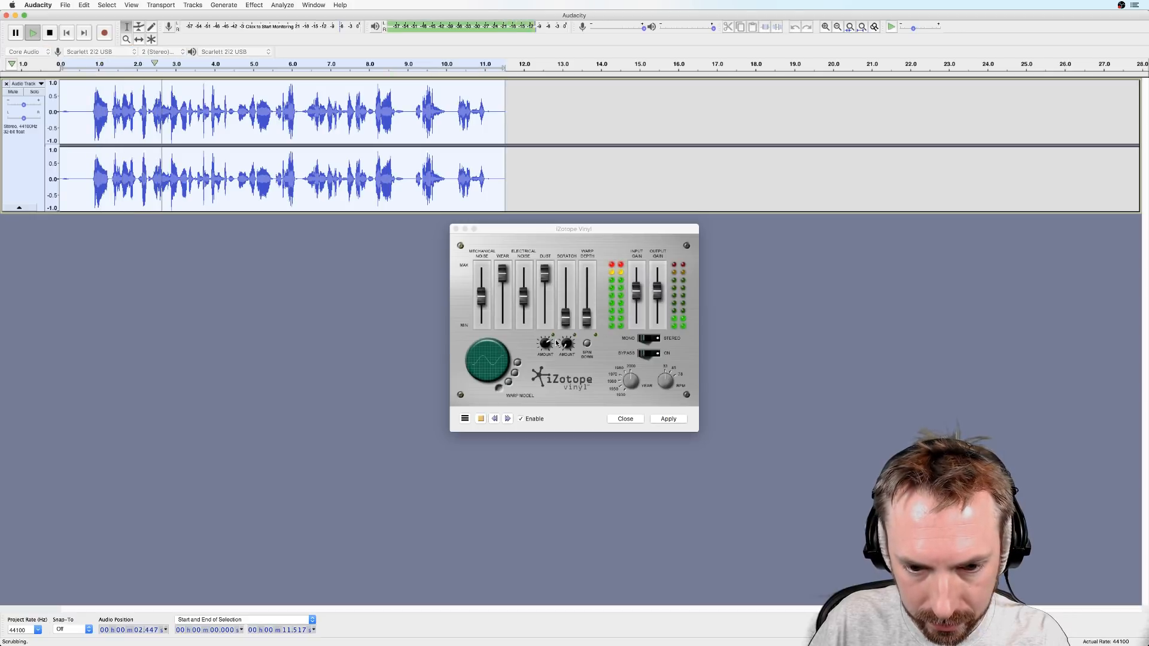
# Try Scratch at maximum during playback, reduce it to about -40.6 dB, and stop the preview.
pyautogui.click(566, 318)
pyautogui.moveTo(566, 318); pyautogui.dragTo(566, 274)
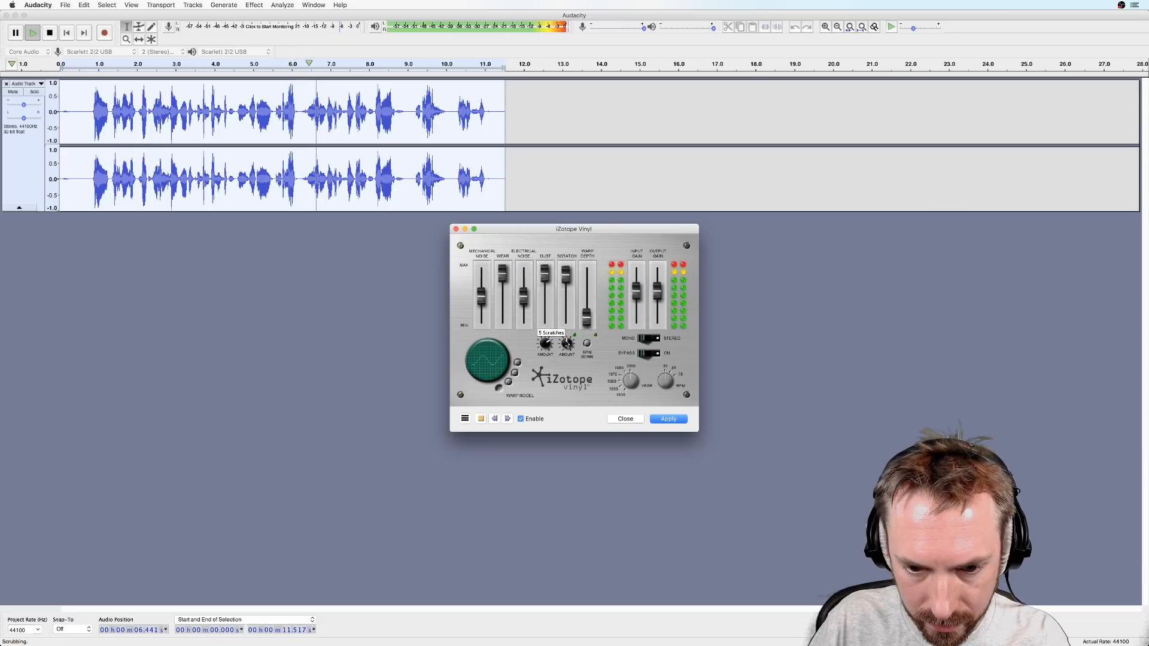
pyautogui.moveTo(566, 278); pyautogui.dragTo(568, 316)
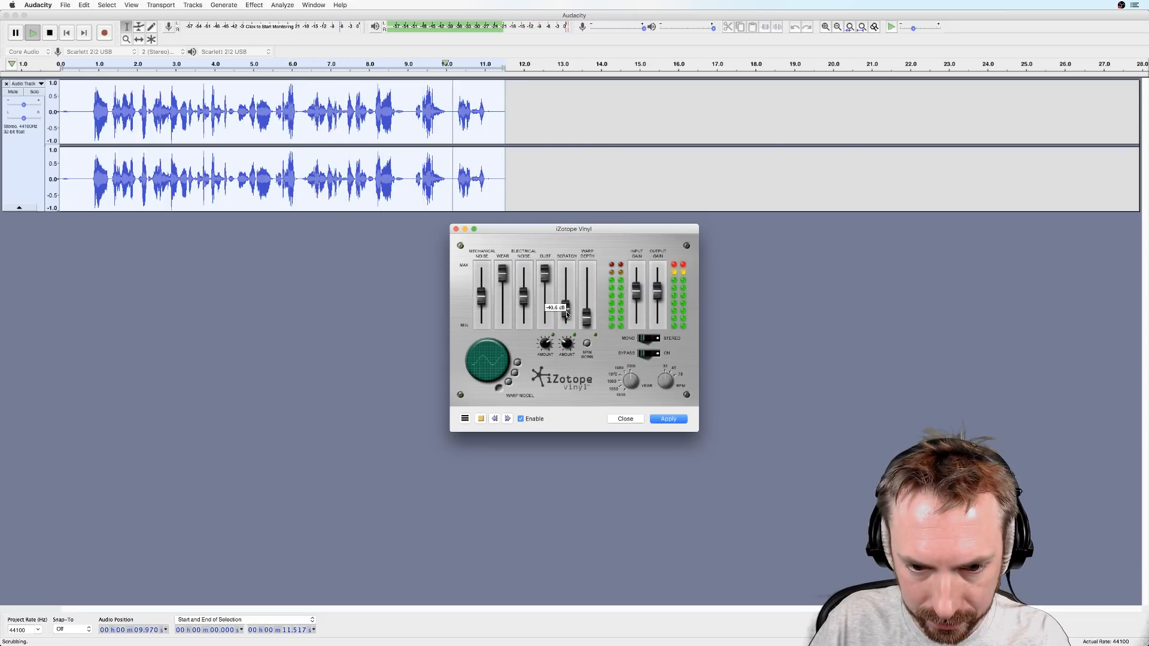
pyautogui.click(480, 421)
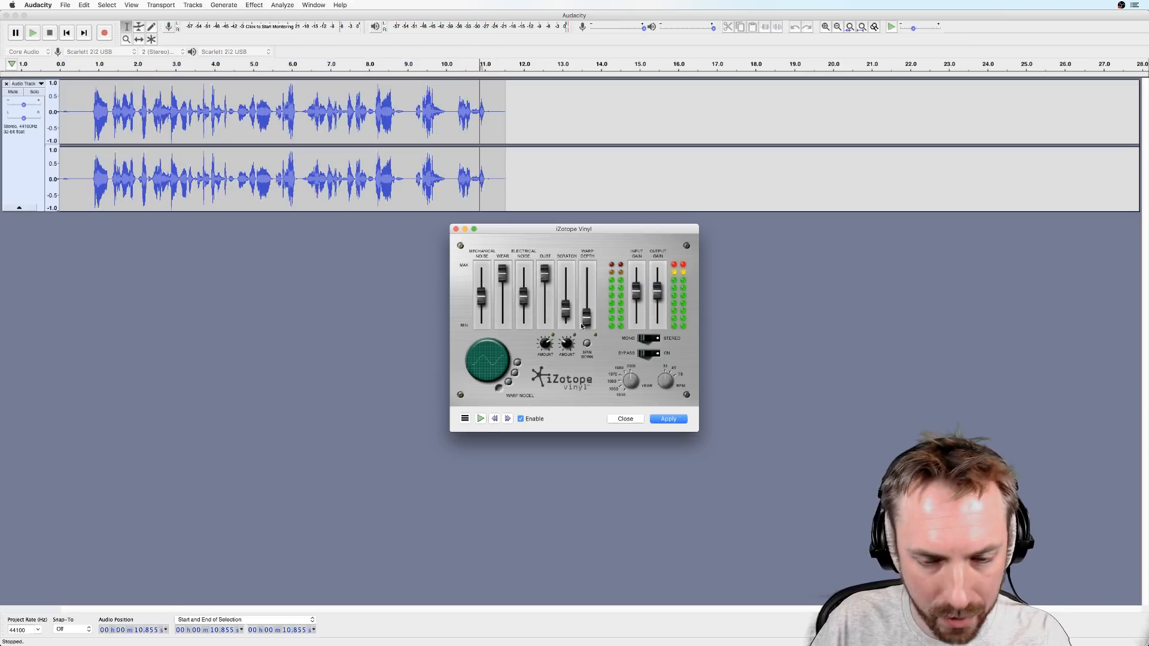
# Apply the iZotope Vinyl effect to the entire voice track.
pyautogui.click(668, 421)
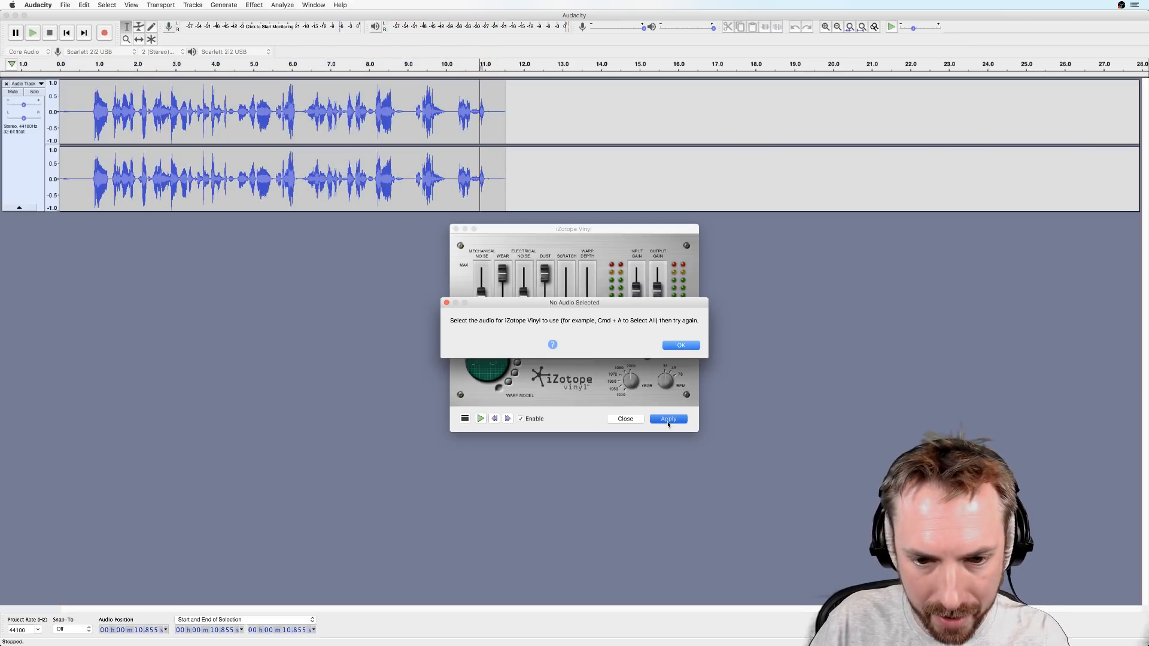
pyautogui.click(679, 346)
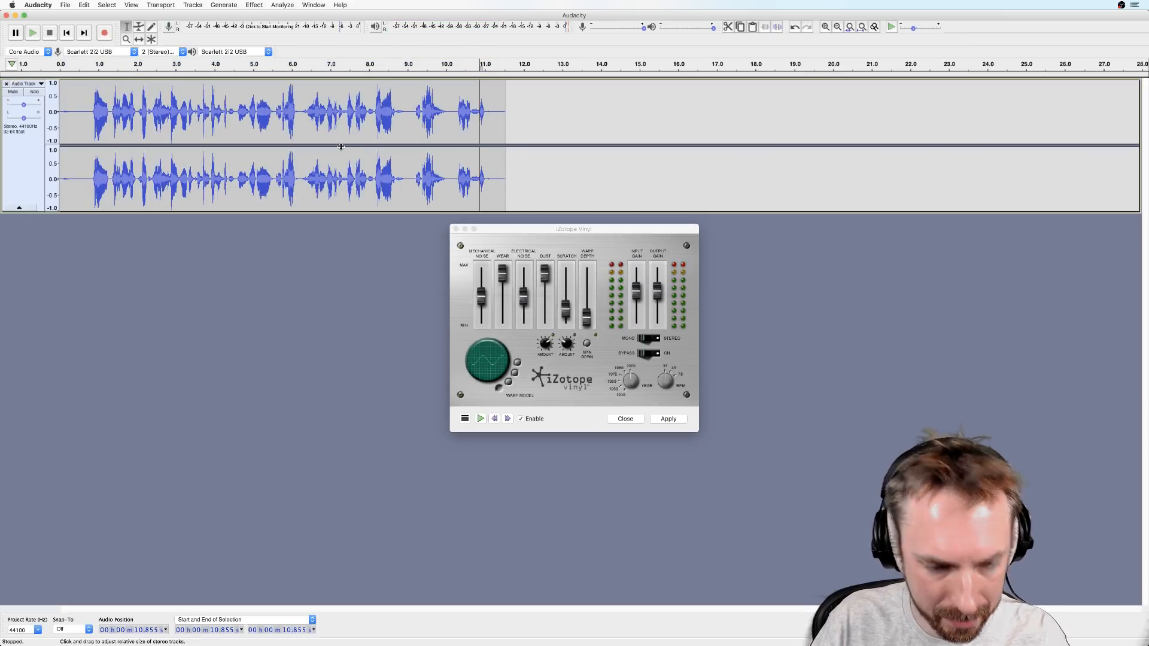
pyautogui.press('super+a')
pyautogui.click(669, 420)
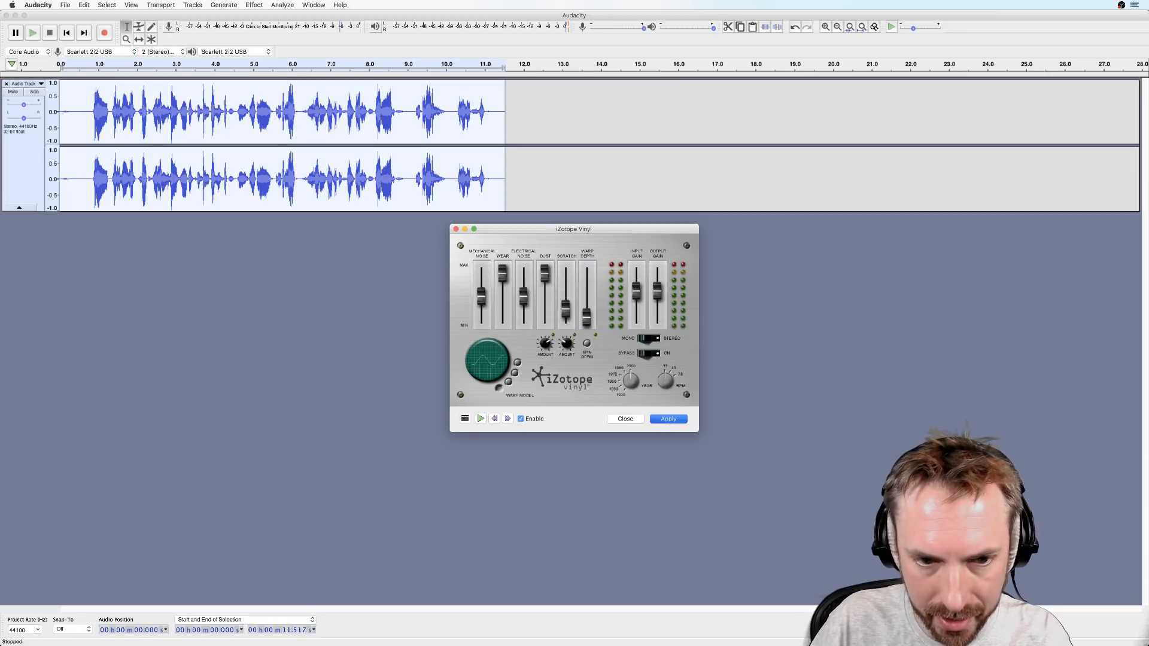
# Play back the voice processed with iZotope Vinyl and undo the applied effect.
pyautogui.press('space')
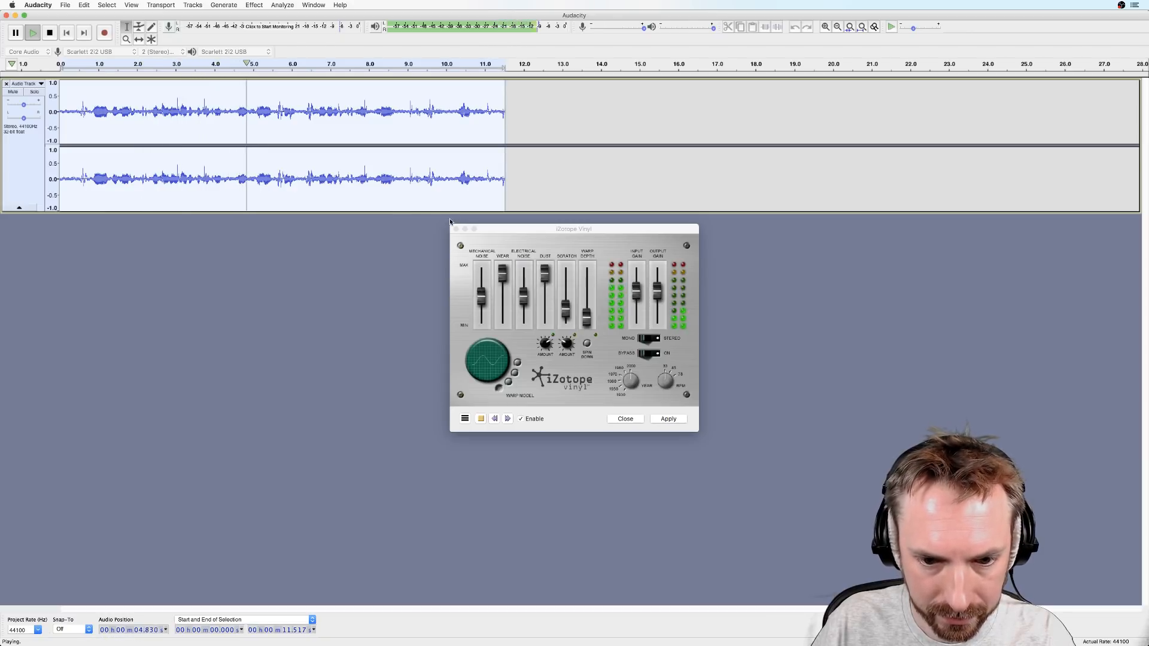
pyautogui.press('space')
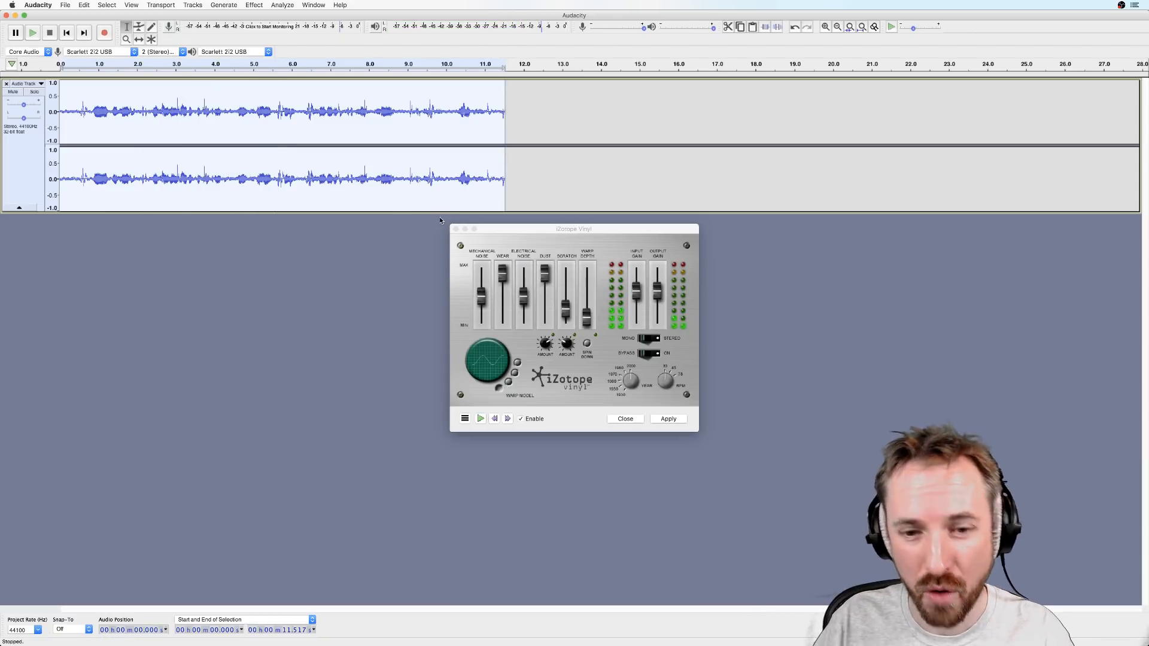
pyautogui.press('super+z')
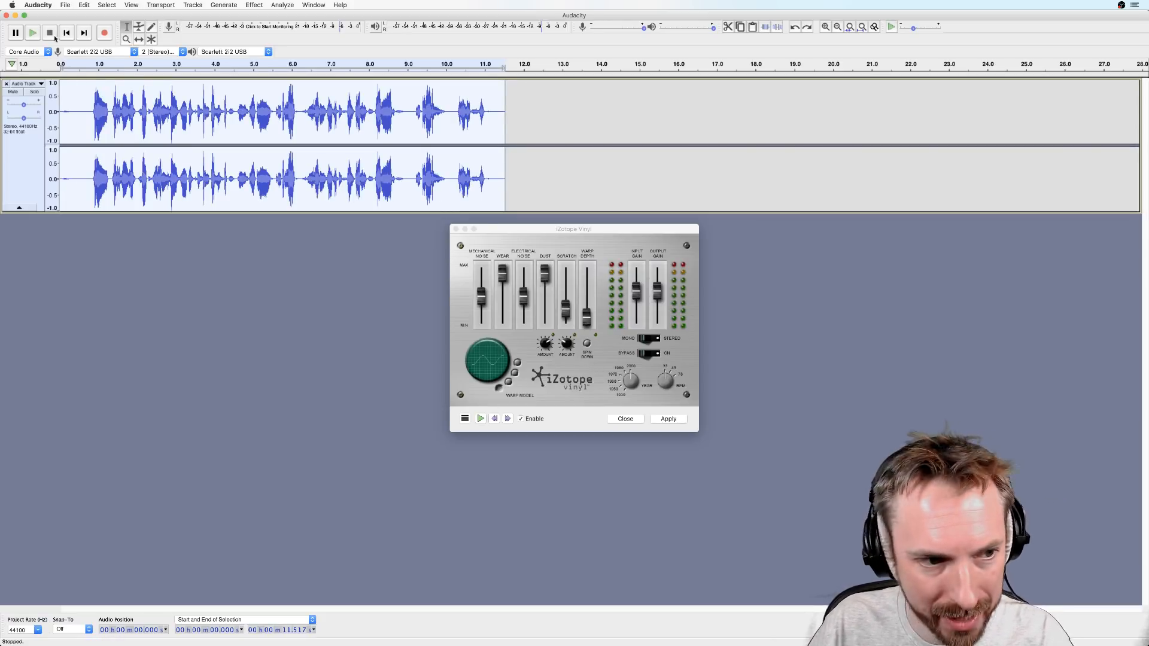
# Preview the voice with Warp Depth at maximum and Dust lowered, try Spin Down, and cancel the debug report.
pyautogui.click(482, 419)
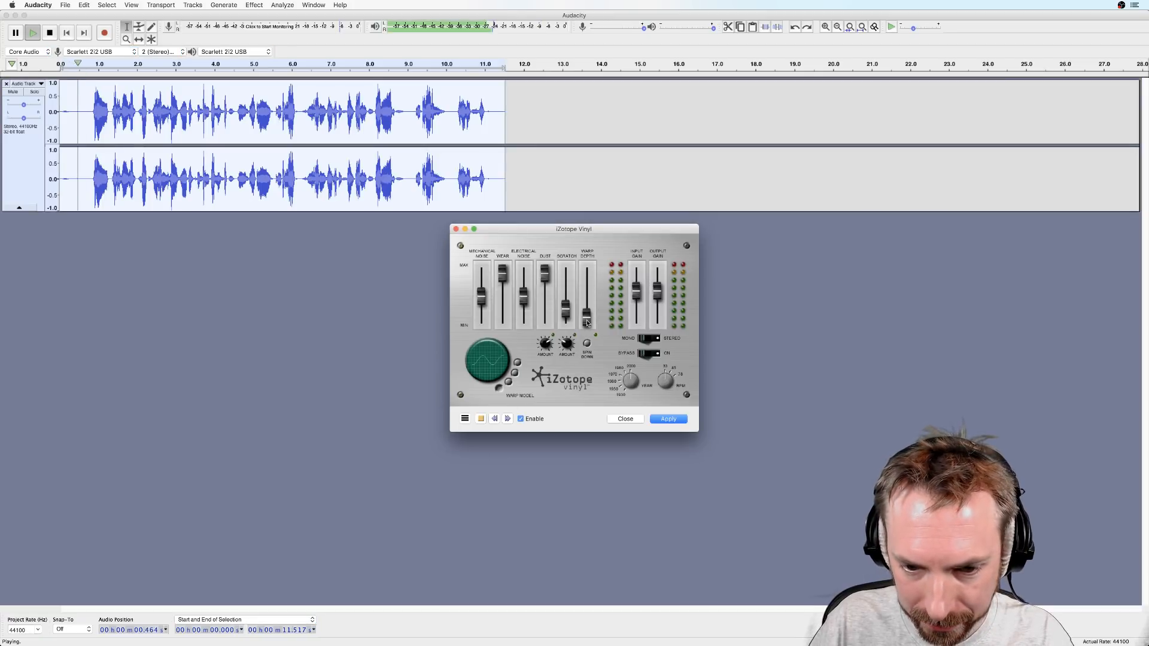
pyautogui.moveTo(587, 317); pyautogui.dragTo(545, 303)
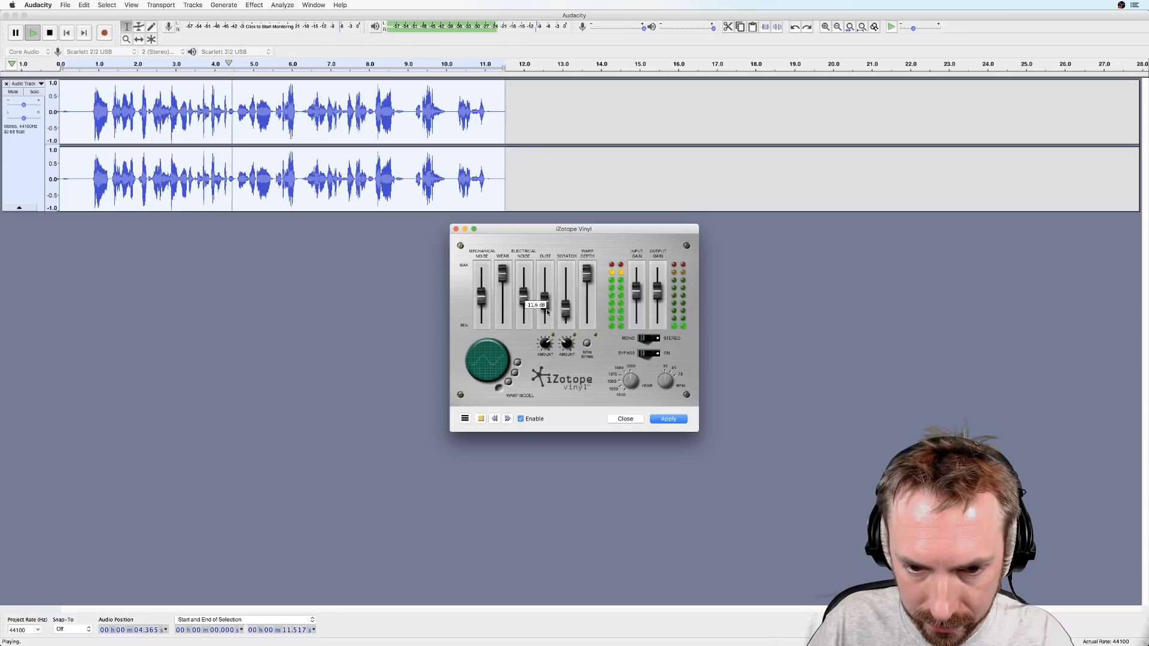
pyautogui.click(587, 346)
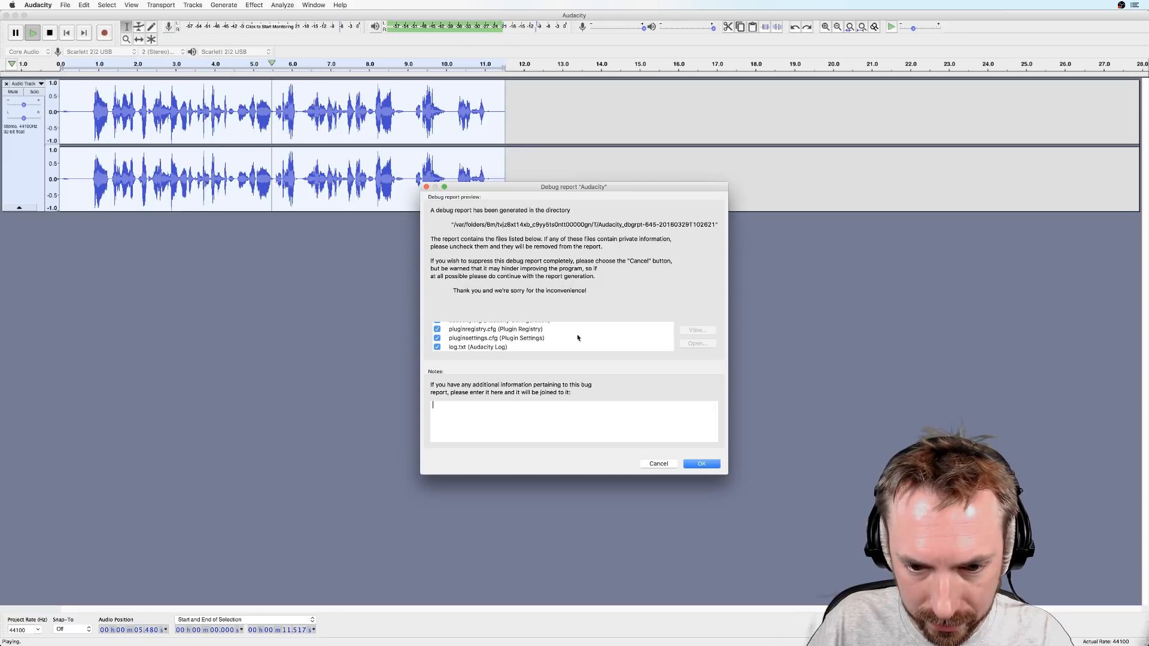
pyautogui.click(658, 464)
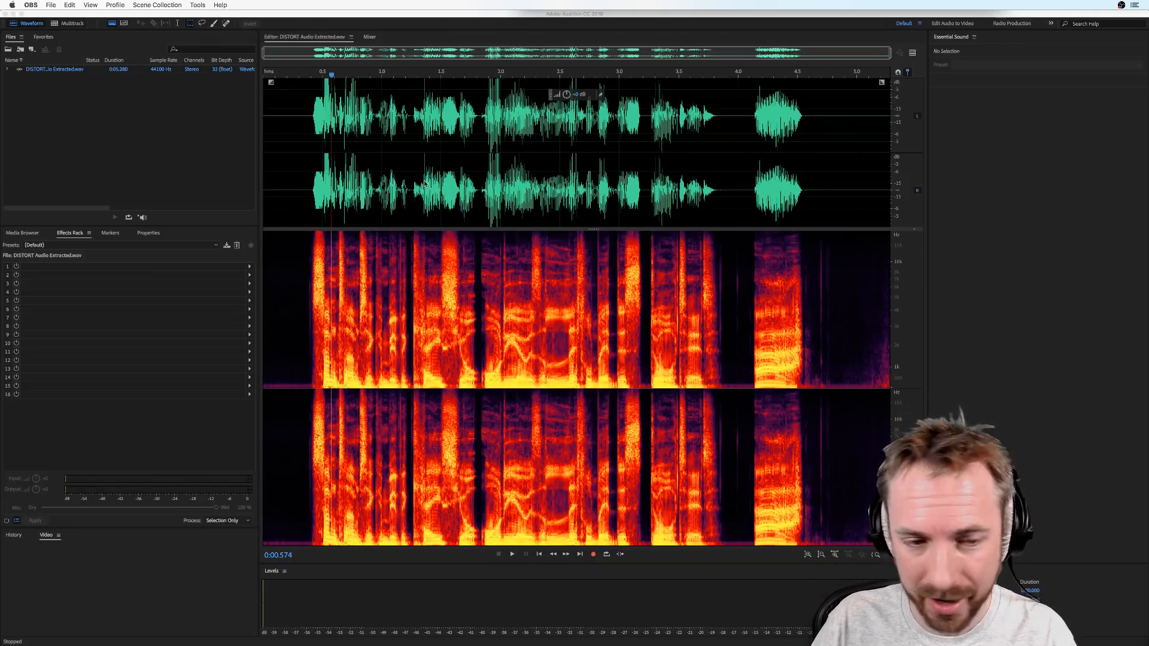
# Switch to Adobe Audition and create a new stereo audio file, Untitled 2, at 44100 Hz and 32-bit float.
pyautogui.click(279, 176)
pyautogui.press('super+shift+n')
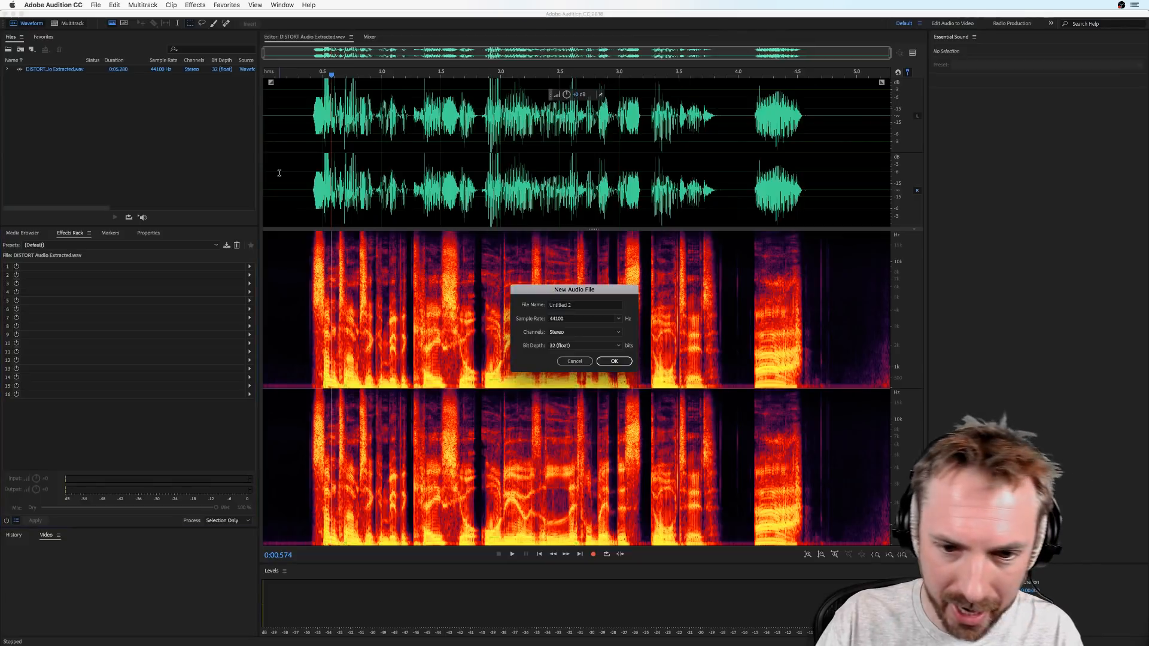
pyautogui.press('Return')
# Ignore the Audacity crash report and record a voice clip about 3.4 seconds long in the new file.
pyautogui.click(604, 555)
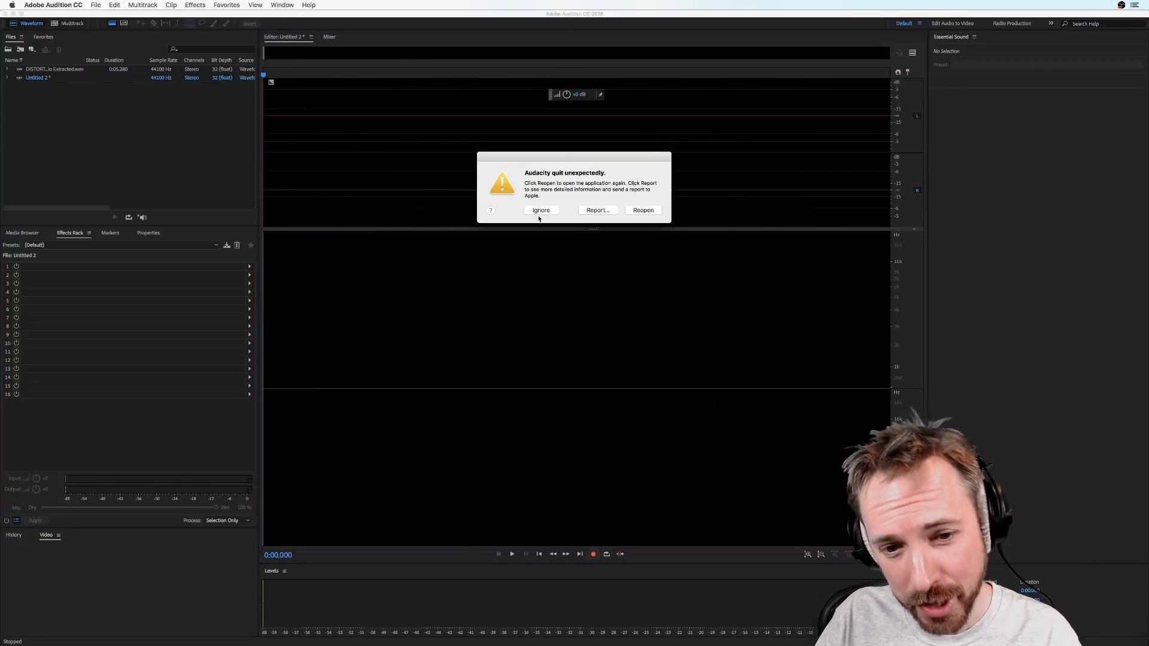
pyautogui.click(539, 210)
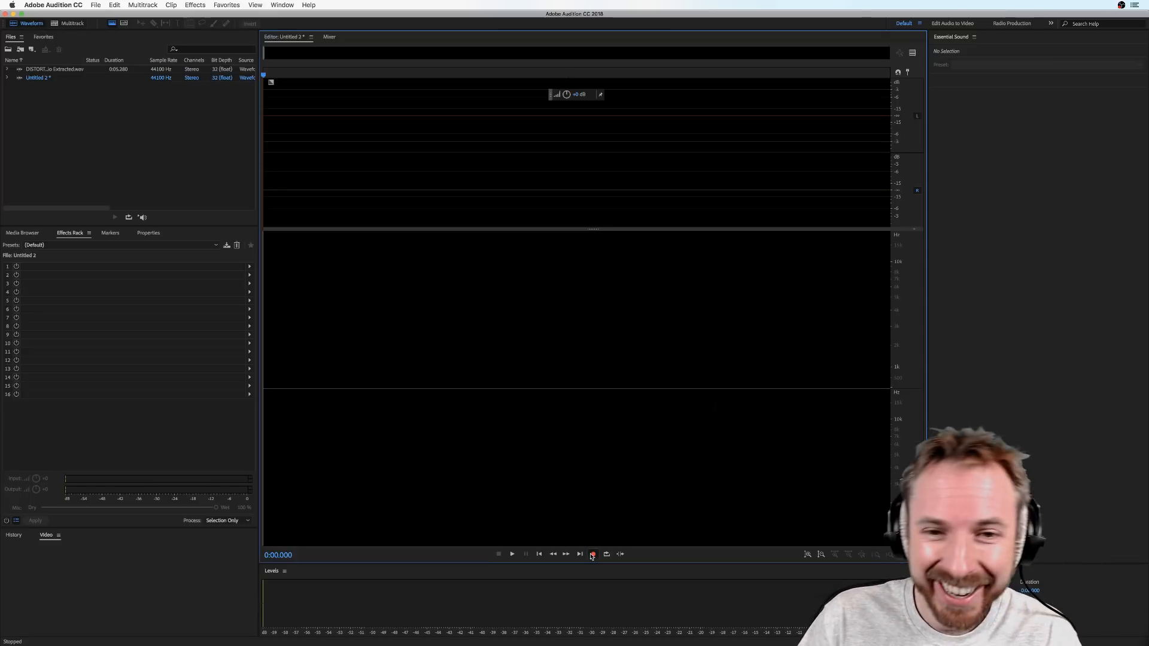
pyautogui.click(592, 555)
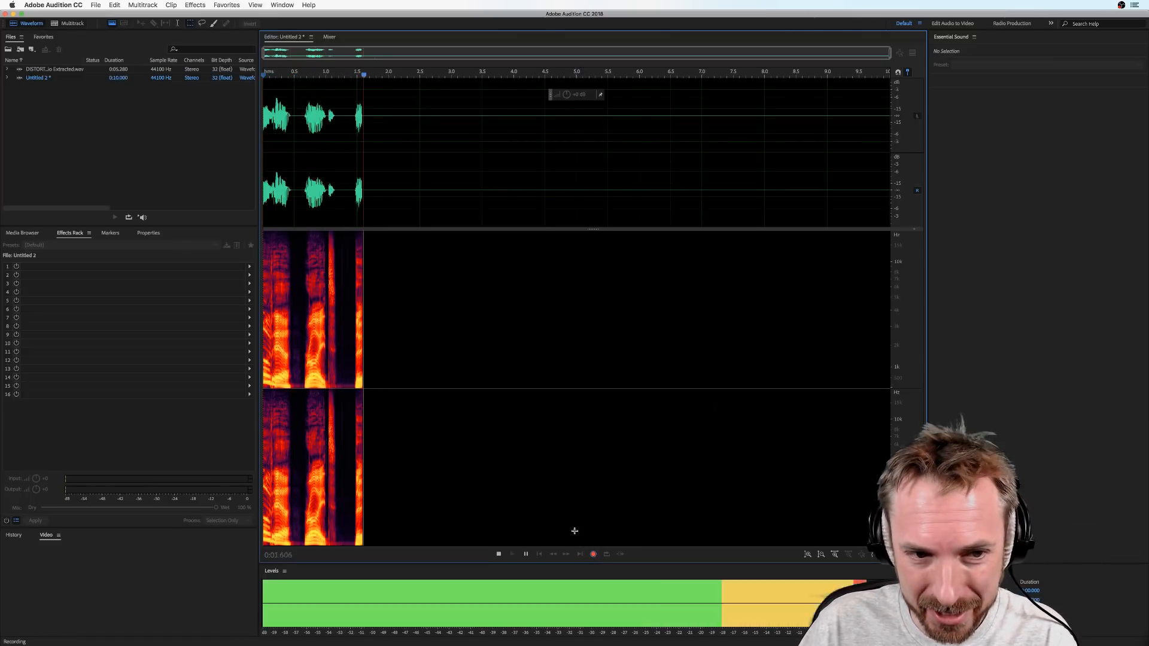
pyautogui.press('space')
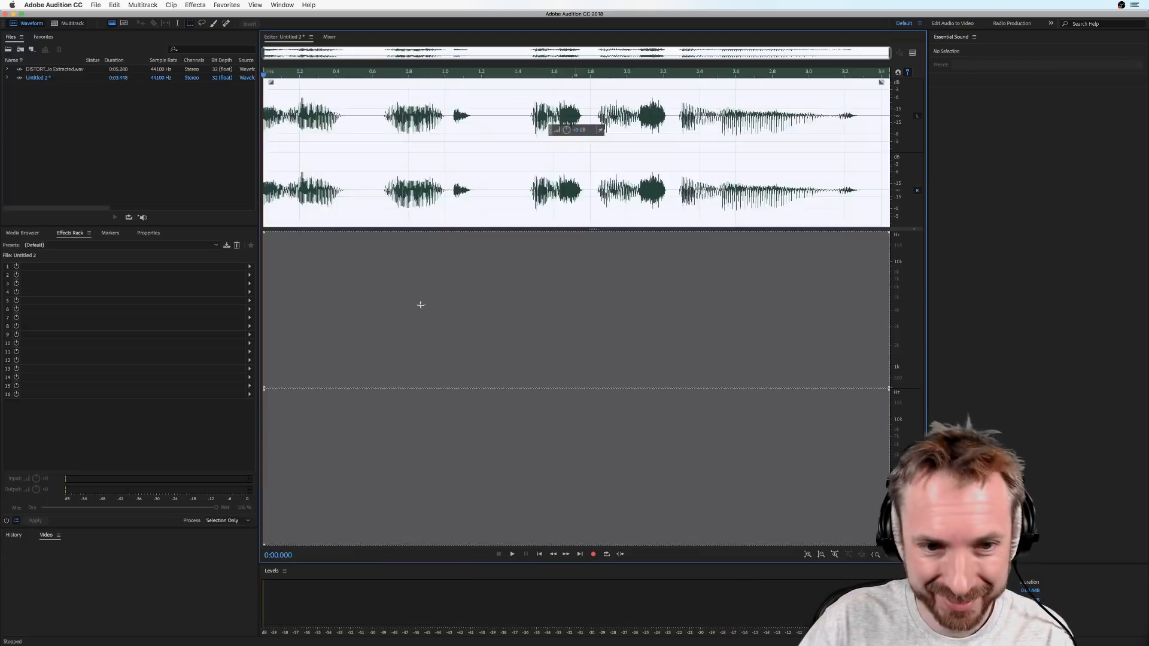
# Open the AU version of iZotope Vinyl on the whole recorded clip and preview its Spin Down effect.
pyautogui.click(196, 5)
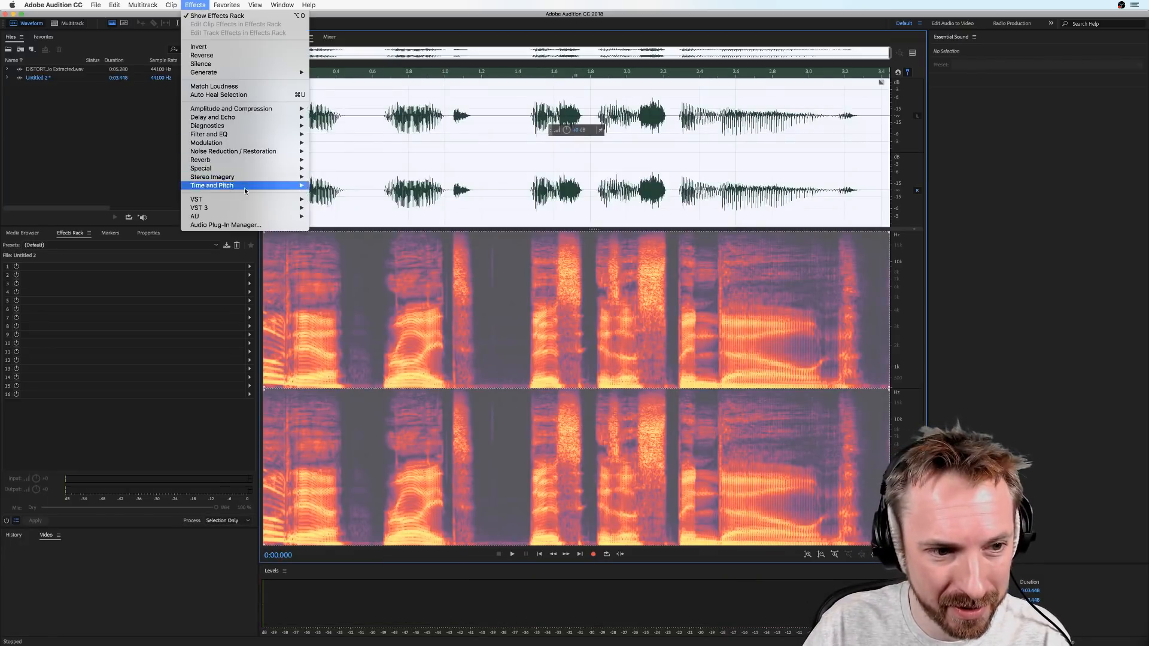
pyautogui.moveTo(292, 202)
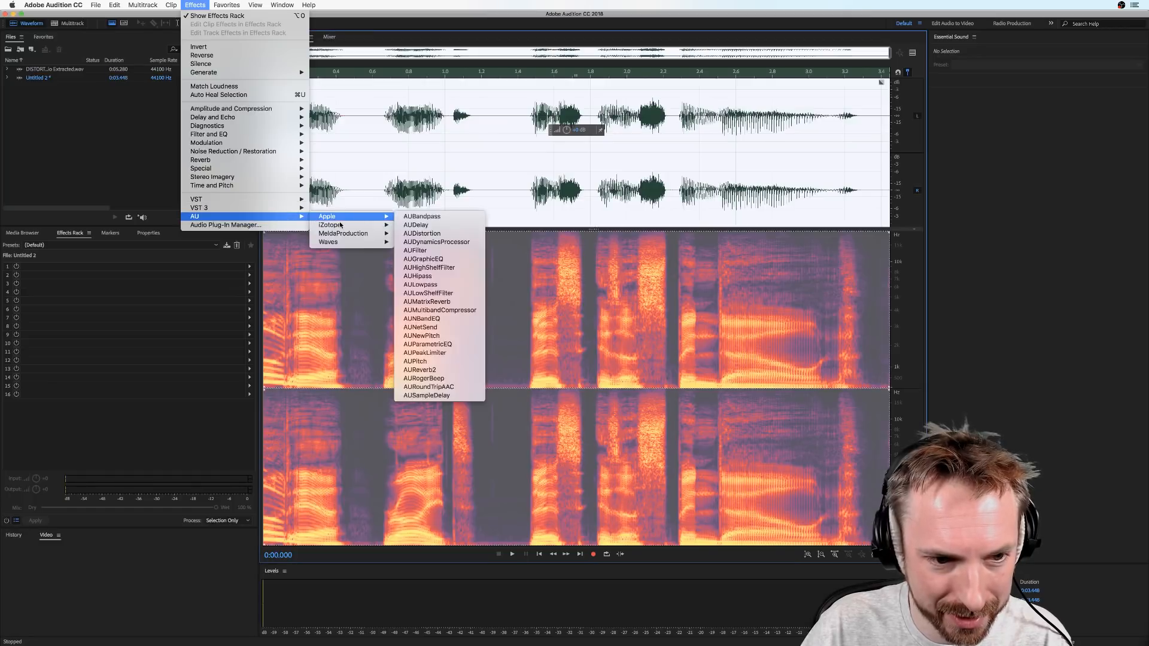
pyautogui.moveTo(350, 225)
pyautogui.click(422, 225)
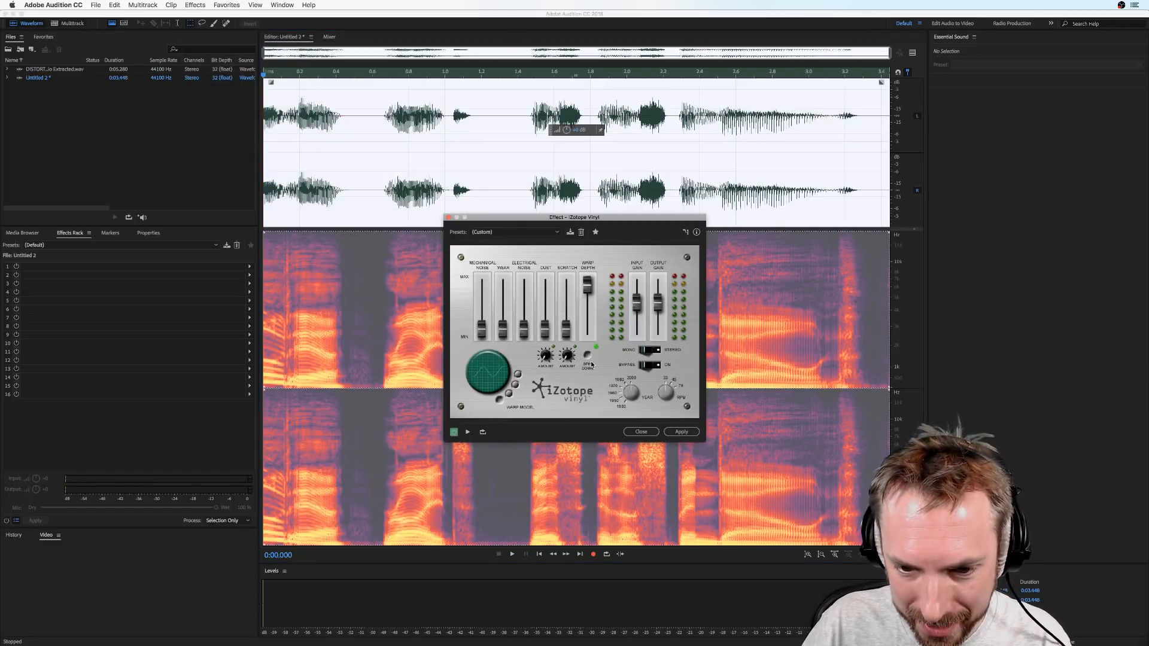
pyautogui.press('space')
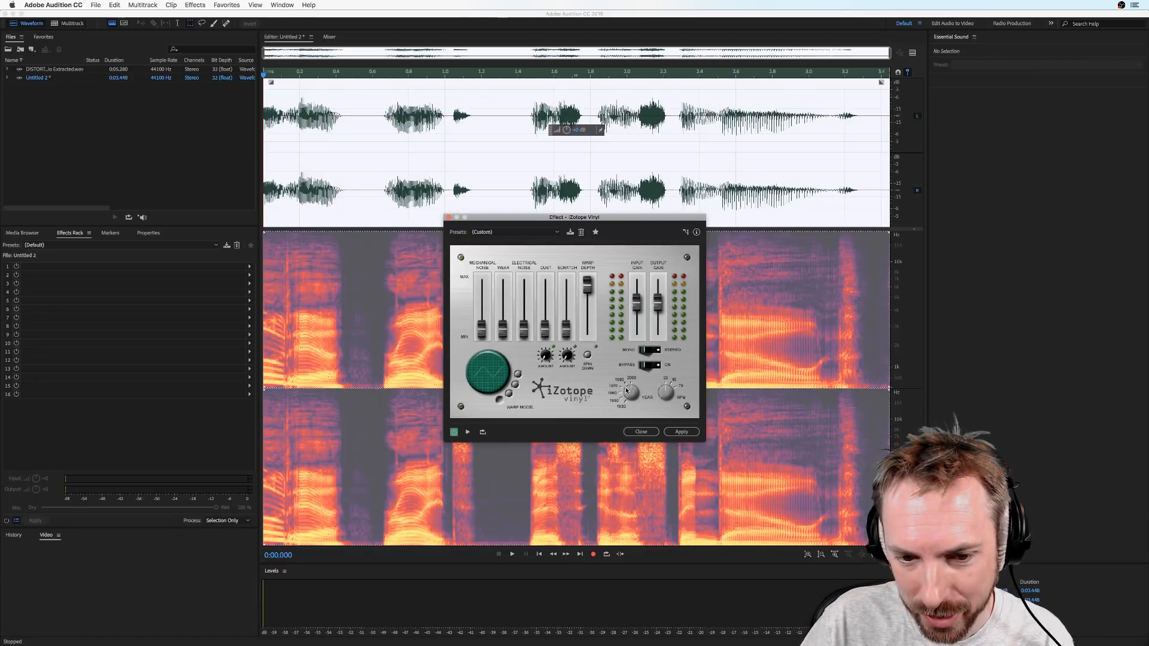
# Lower Warp Depth to minimum in iZotope Vinyl and start previewing the clip.
pyautogui.moveTo(580, 293); pyautogui.dragTo(587, 330)
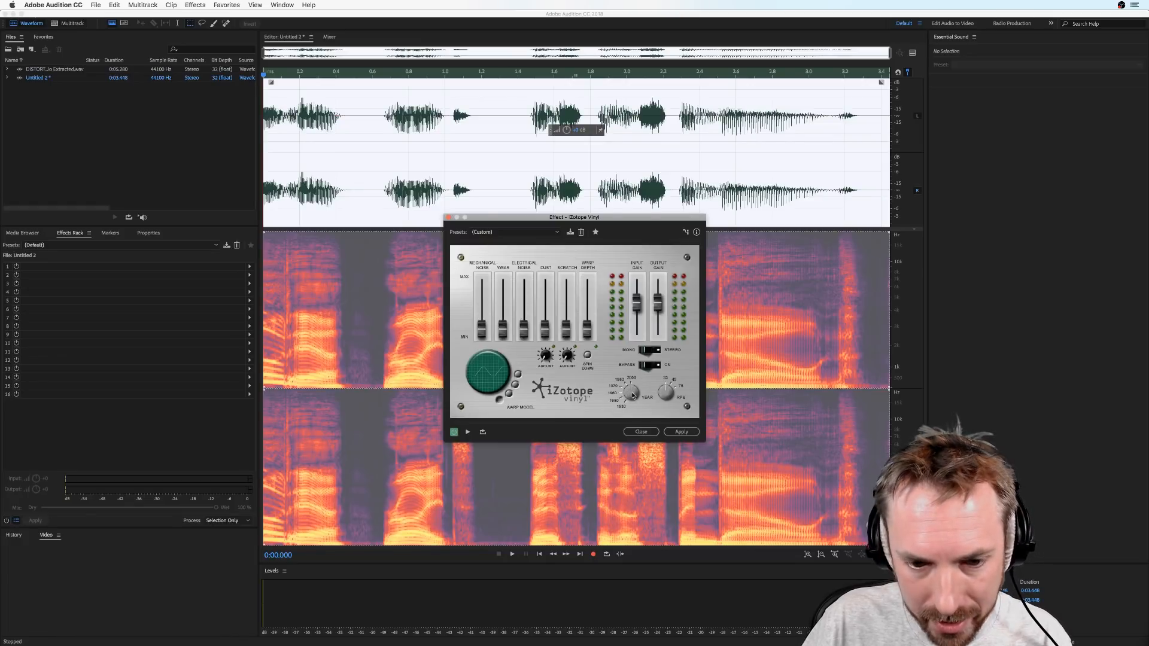
pyautogui.press('space')
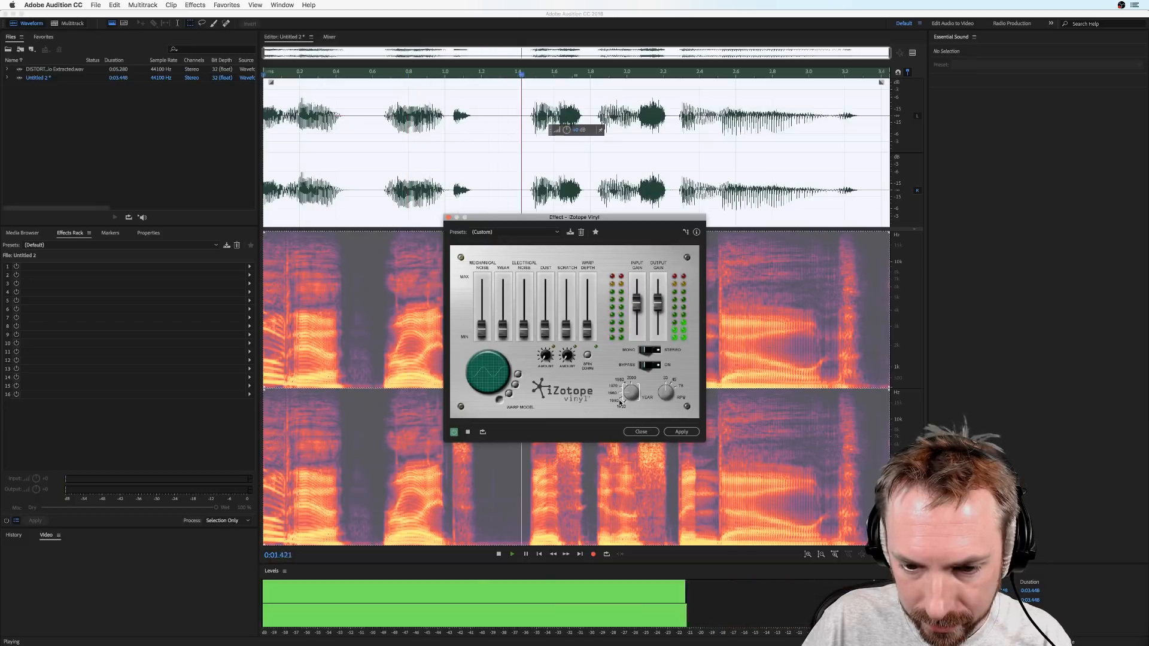